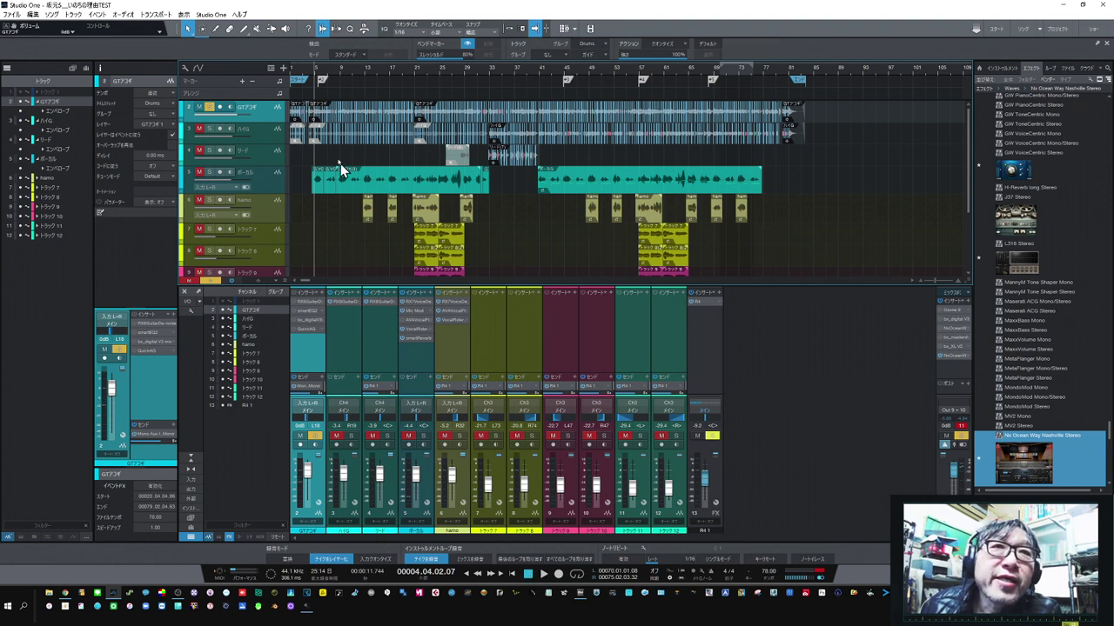
# - Play the soloed GTアコギ track from near the song's start, stop playback, and return the playhead to the intro
pyautogui.click(303, 73)
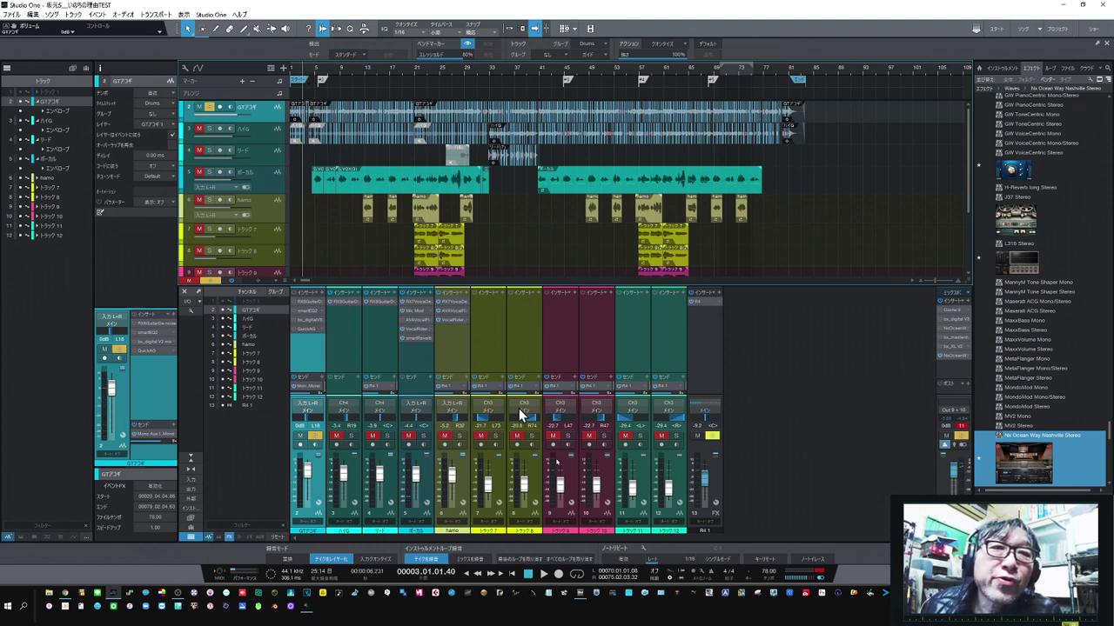
pyautogui.click(543, 575)
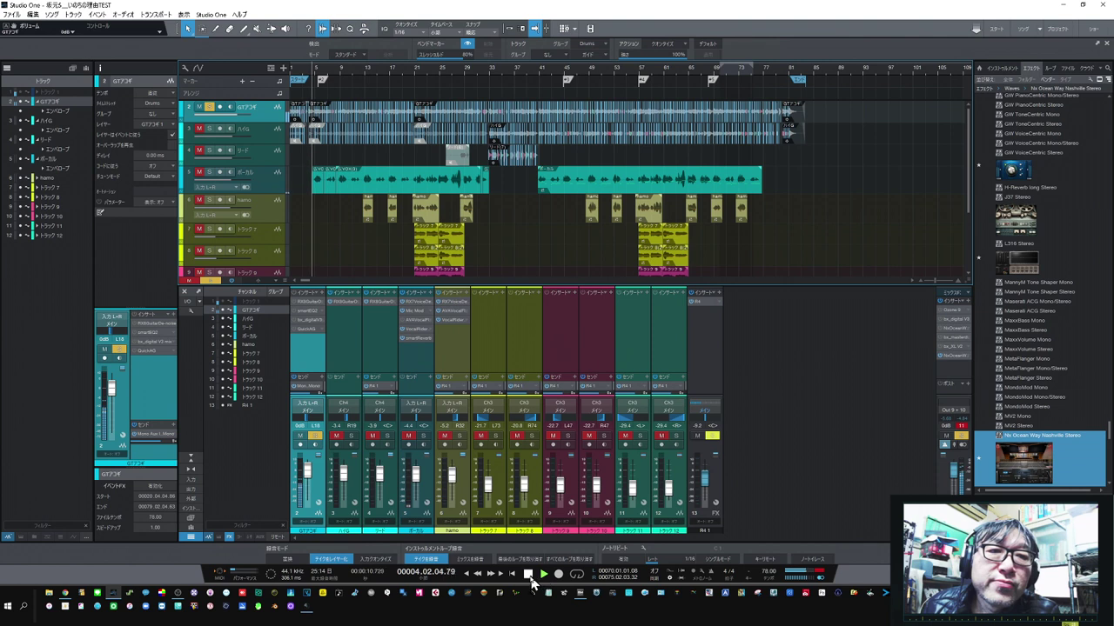
pyautogui.click(528, 577)
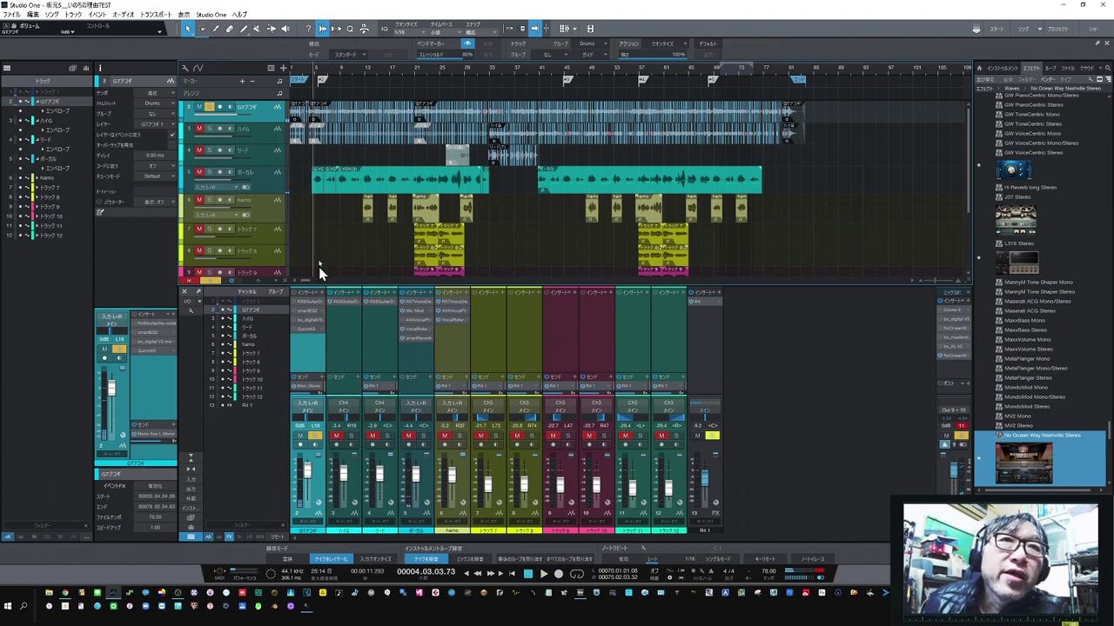
pyautogui.click(303, 80)
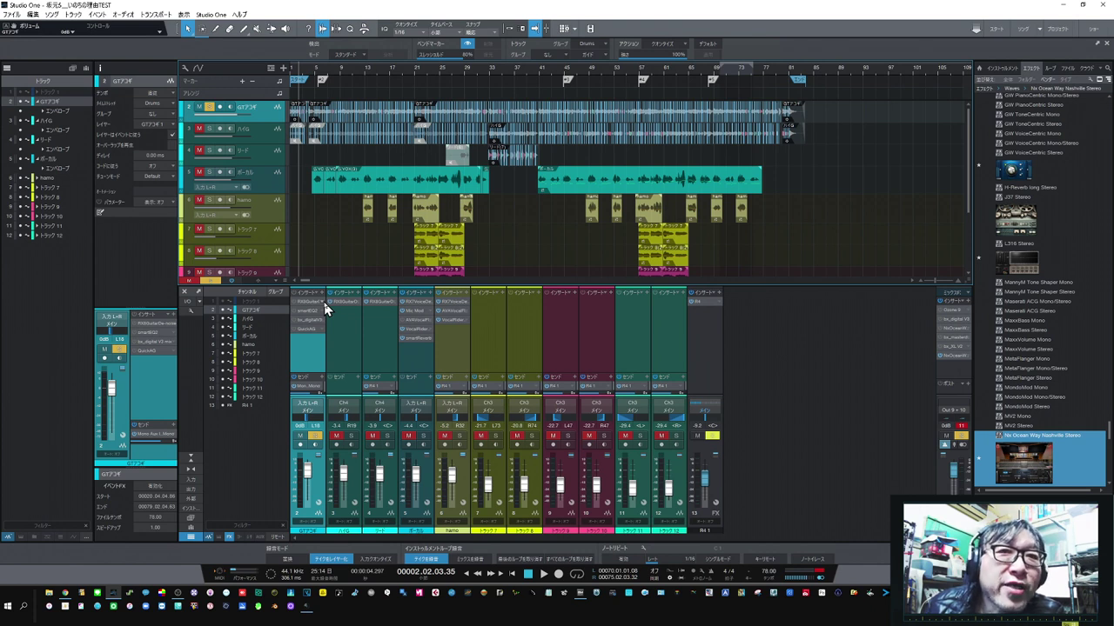
# - In the GTアコギ track's RX 8 Guitar De-noise, set Pick to Sensitivity 5.4 and Reduction 6.1, and Squeak to Sensitivity 6.7 and Reduction 7.3
pyautogui.click(148, 323)
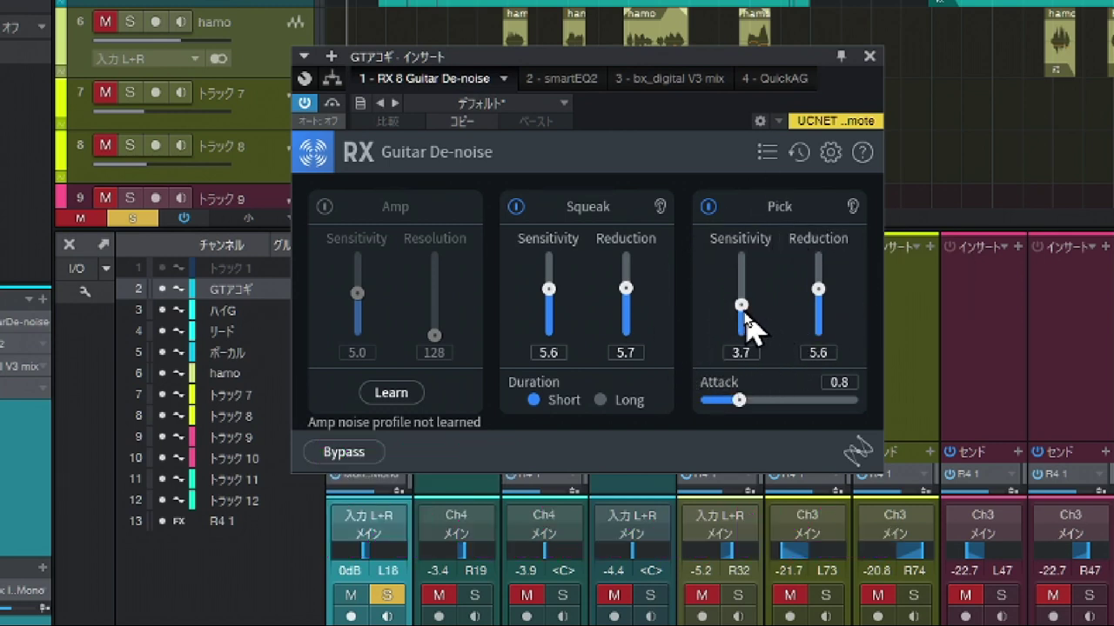
pyautogui.moveTo(746, 311); pyautogui.dragTo(744, 298)
pyautogui.moveTo(818, 292); pyautogui.dragTo(818, 285)
pyautogui.moveTo(548, 290); pyautogui.dragTo(549, 280)
pyautogui.moveTo(636, 304); pyautogui.dragTo(632, 281)
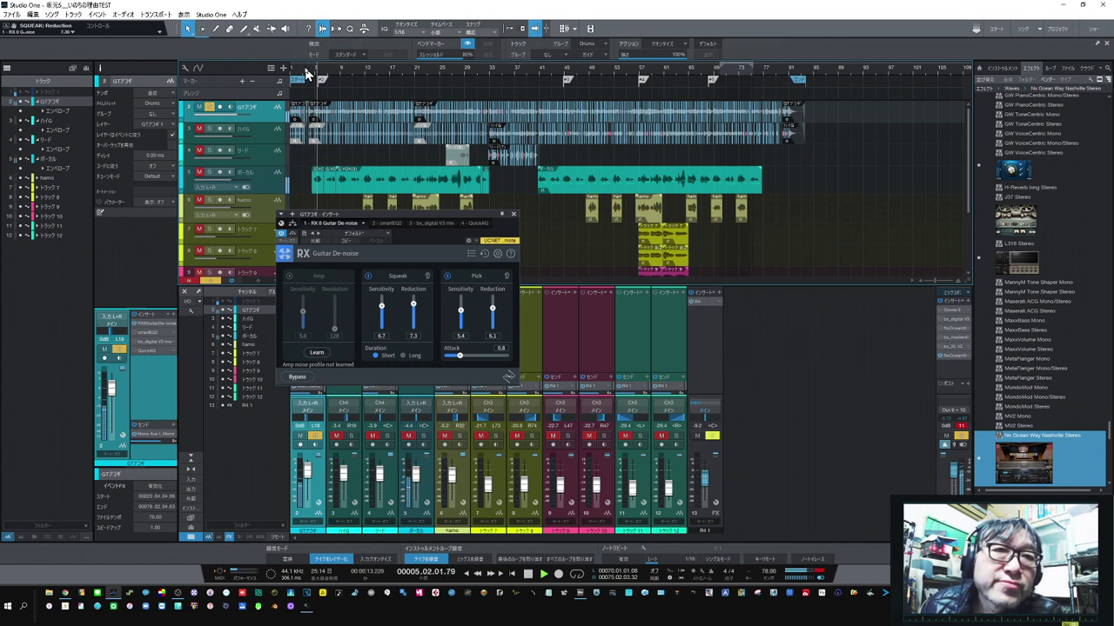
pyautogui.click(528, 576)
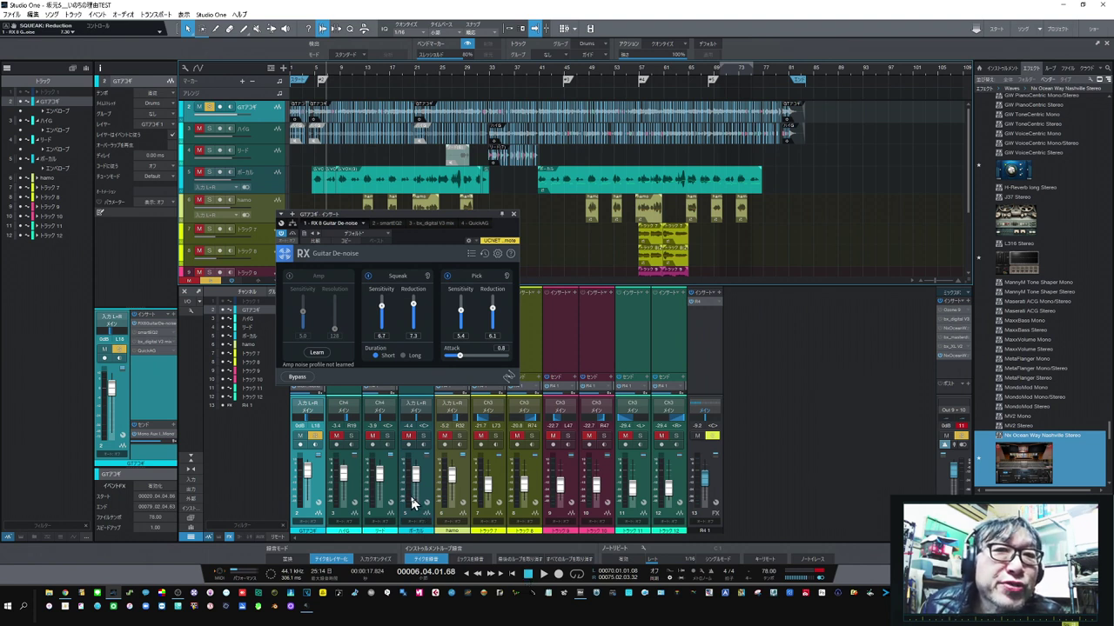
# - Open bx_digital V3 mix on the GTアコギ track and load the preset 23 Git Acoustic
pyautogui.click(155, 346)
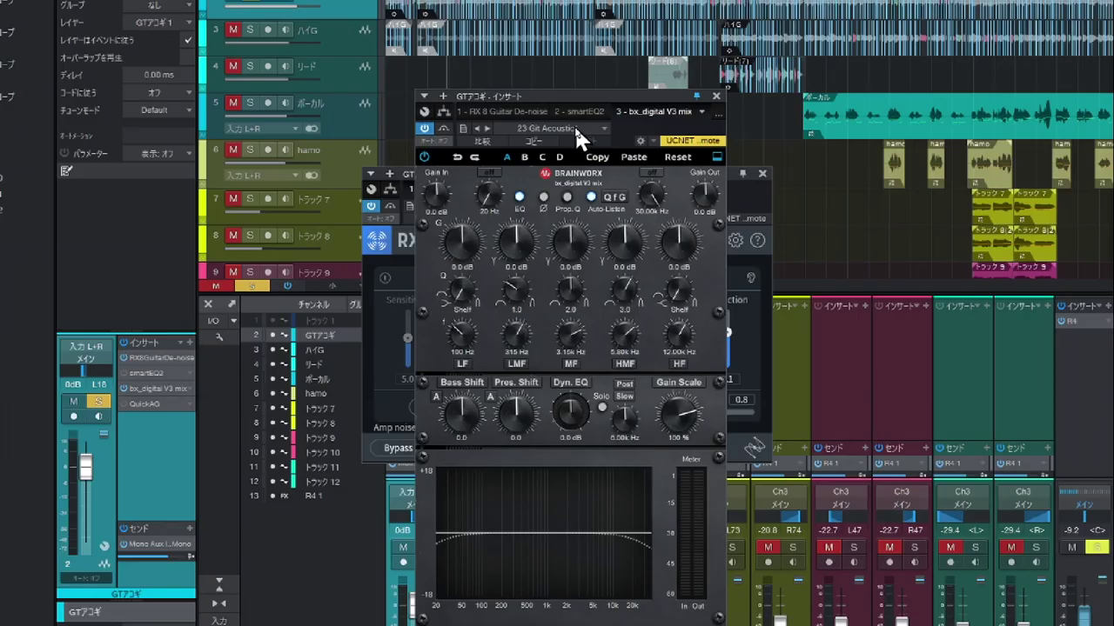
pyautogui.click(583, 39)
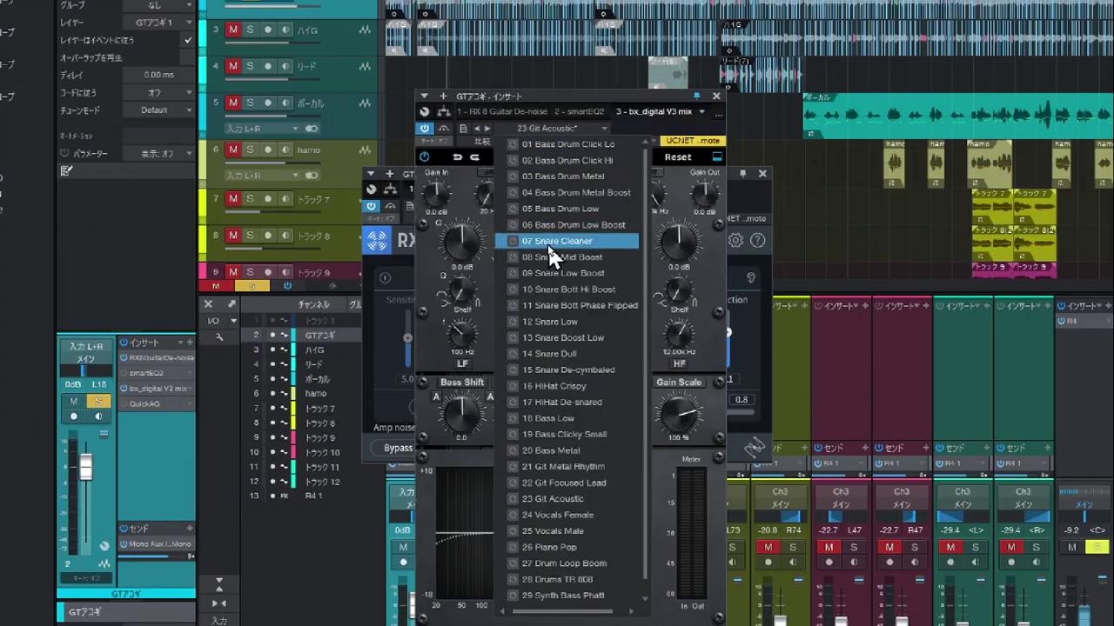
pyautogui.click(541, 500)
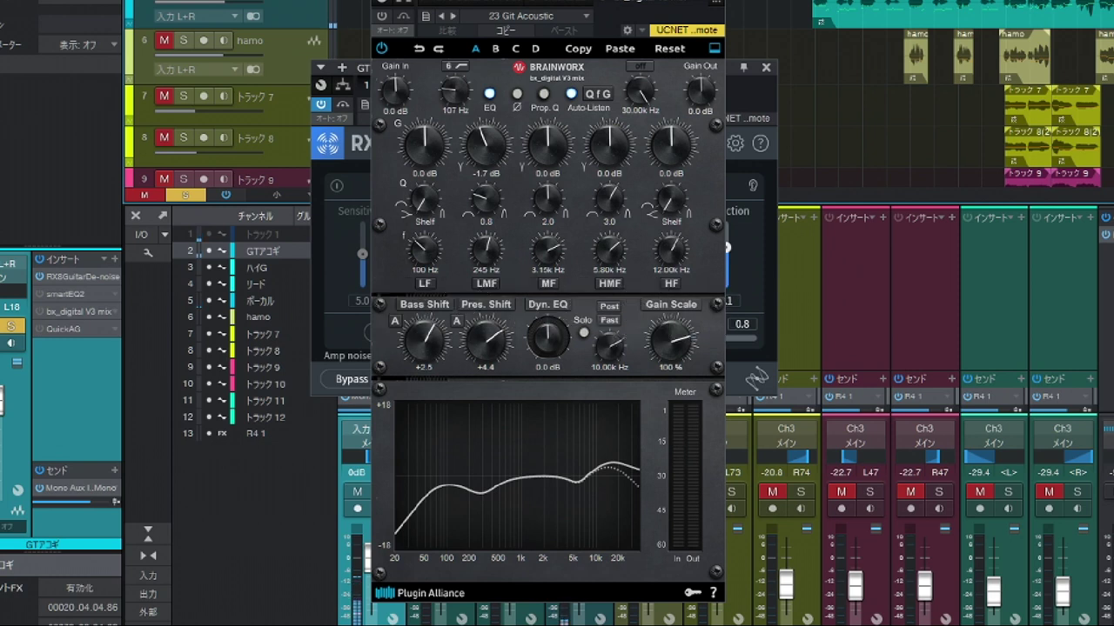
# - Enable bx_digital V3 mix and lower its high-pass filter frequency to 41 Hz
pyautogui.click(381, 15)
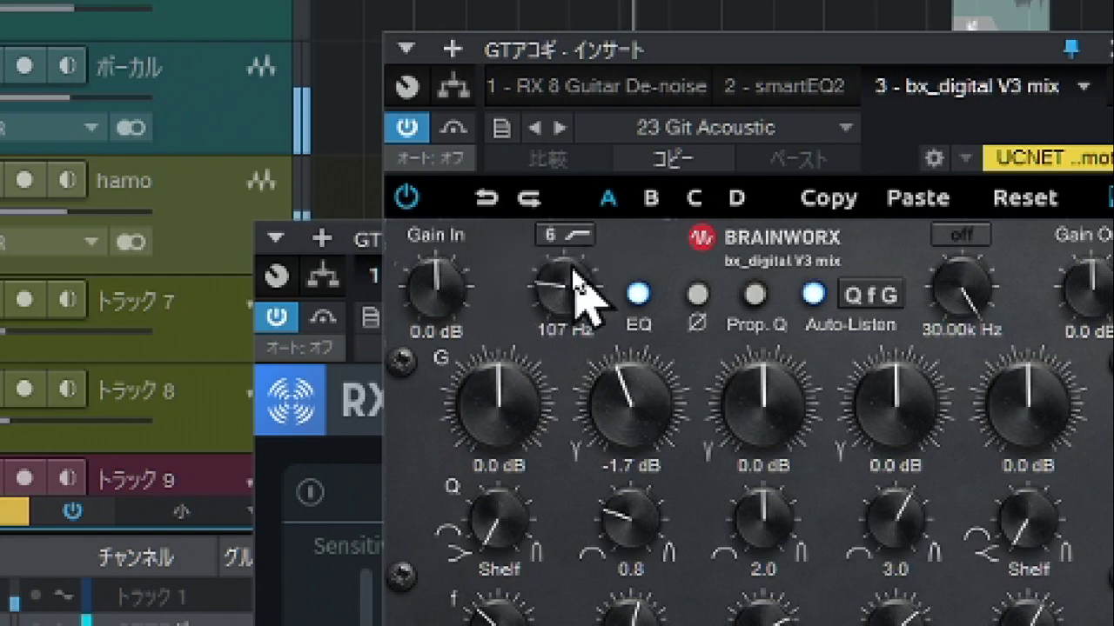
pyautogui.moveTo(563, 292); pyautogui.dragTo(603, 402)
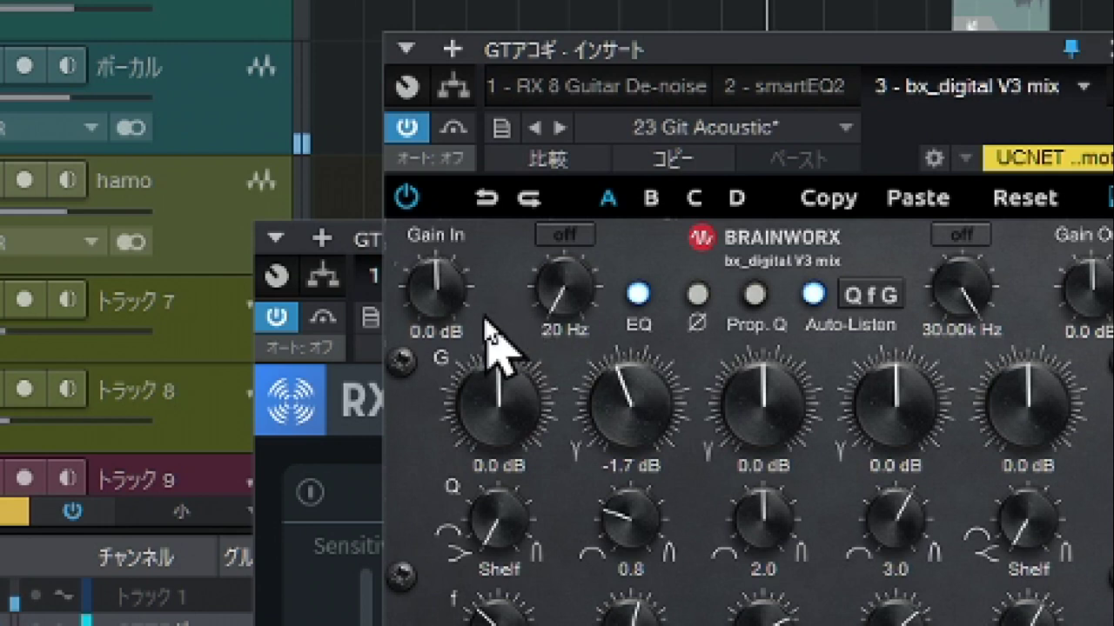
pyautogui.moveTo(566, 309); pyautogui.dragTo(566, 276)
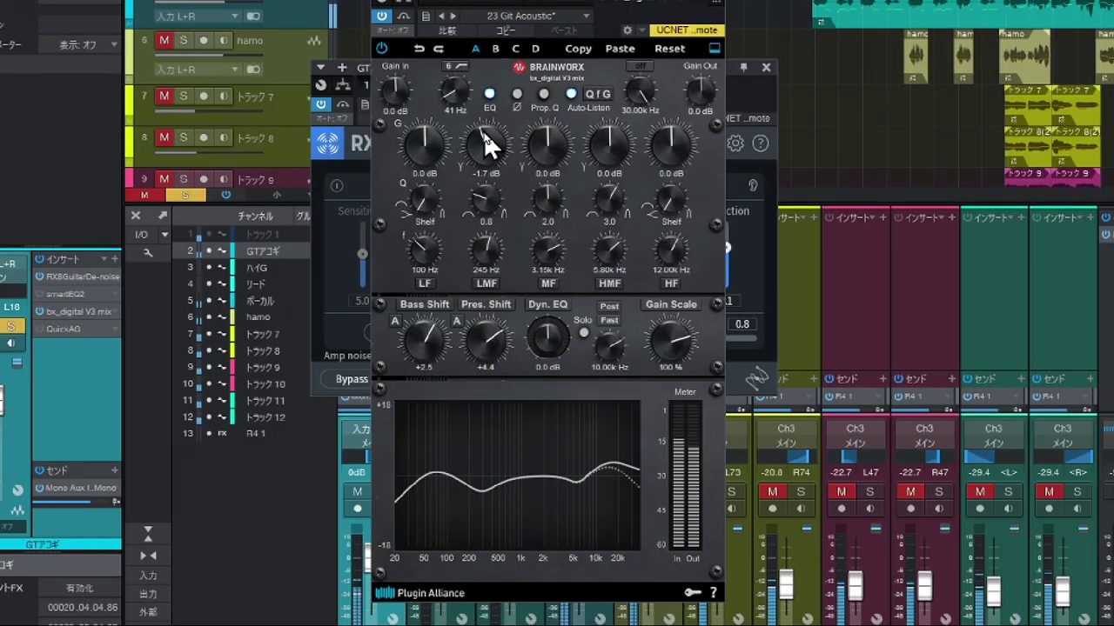
# - Set the HMF band to 4.14 kHz with a gain of +3.3 dB and a Q of 2.0
pyautogui.click(602, 244)
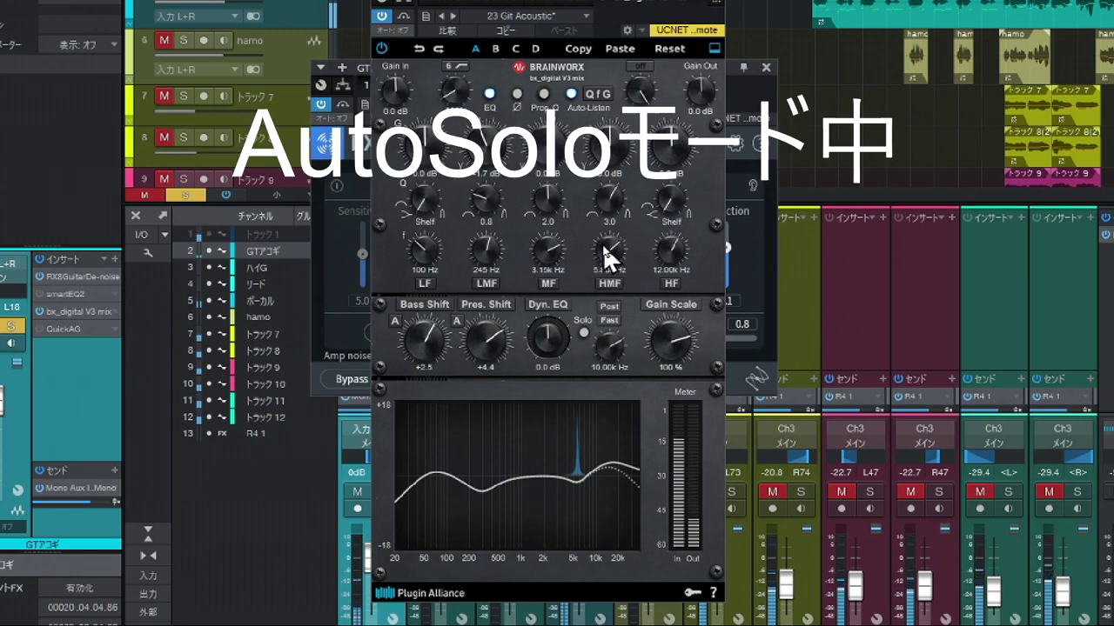
pyautogui.moveTo(600, 245); pyautogui.dragTo(598, 248)
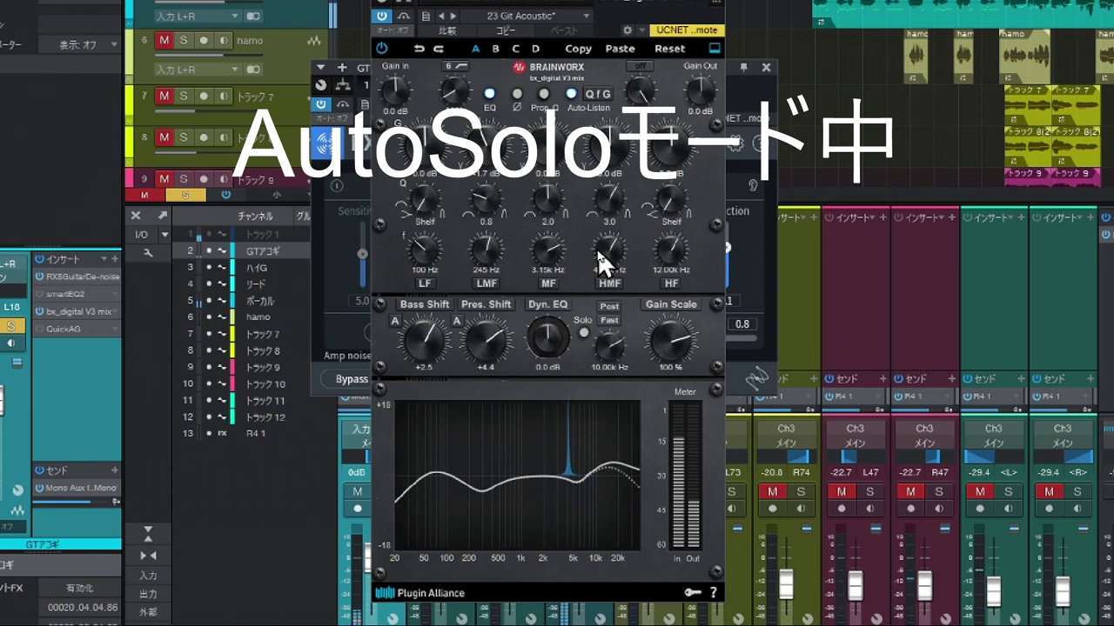
pyautogui.moveTo(597, 249); pyautogui.dragTo(599, 252)
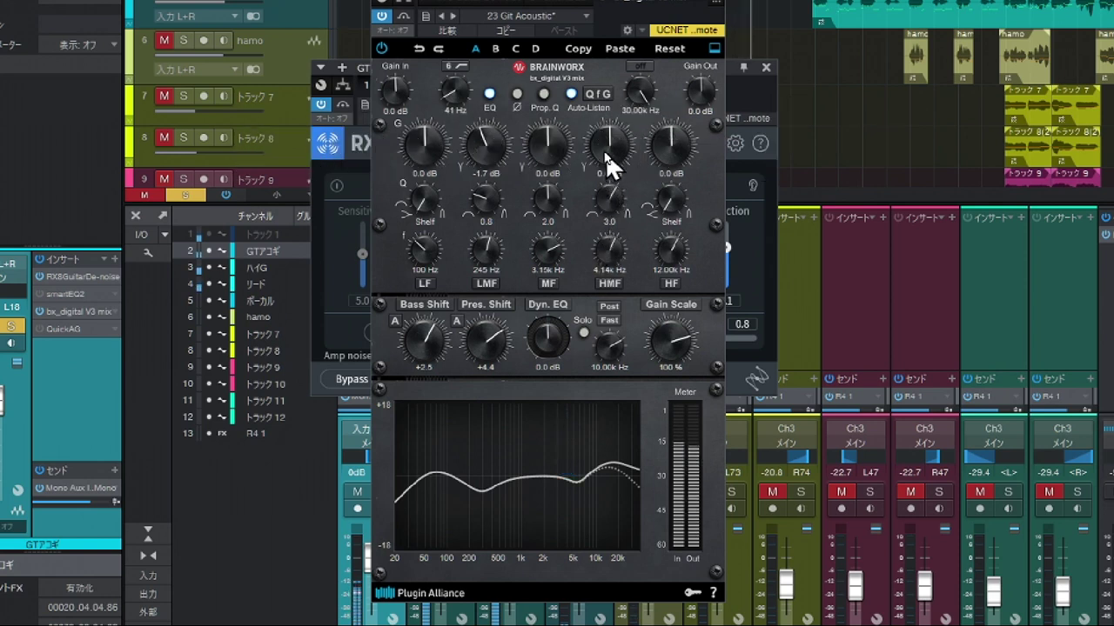
pyautogui.moveTo(603, 140); pyautogui.dragTo(603, 123)
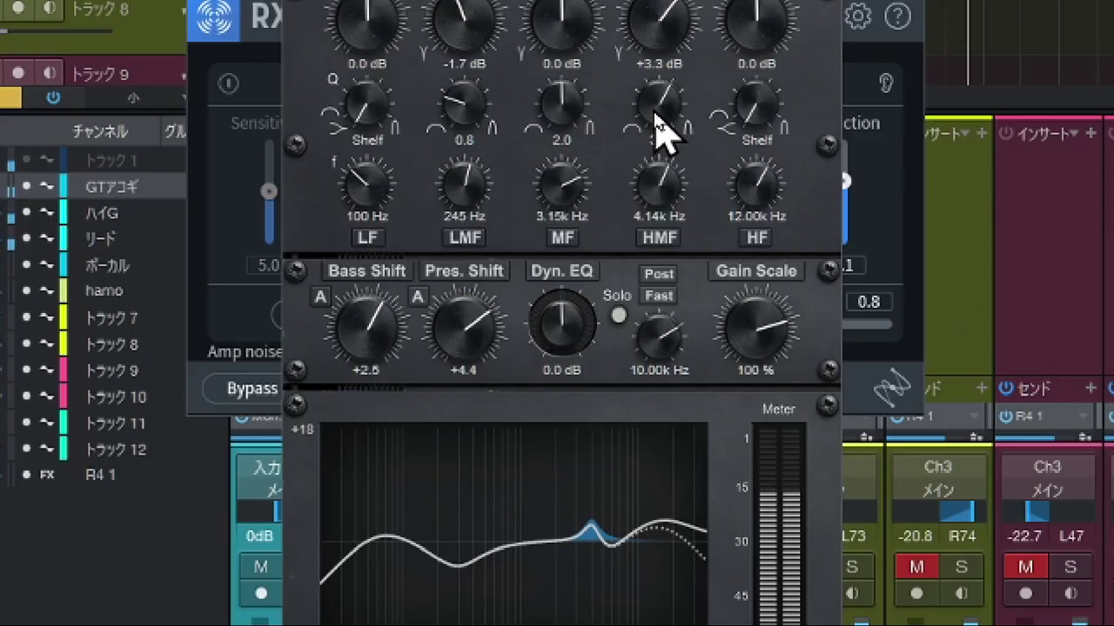
pyautogui.moveTo(654, 111); pyautogui.dragTo(650, 132)
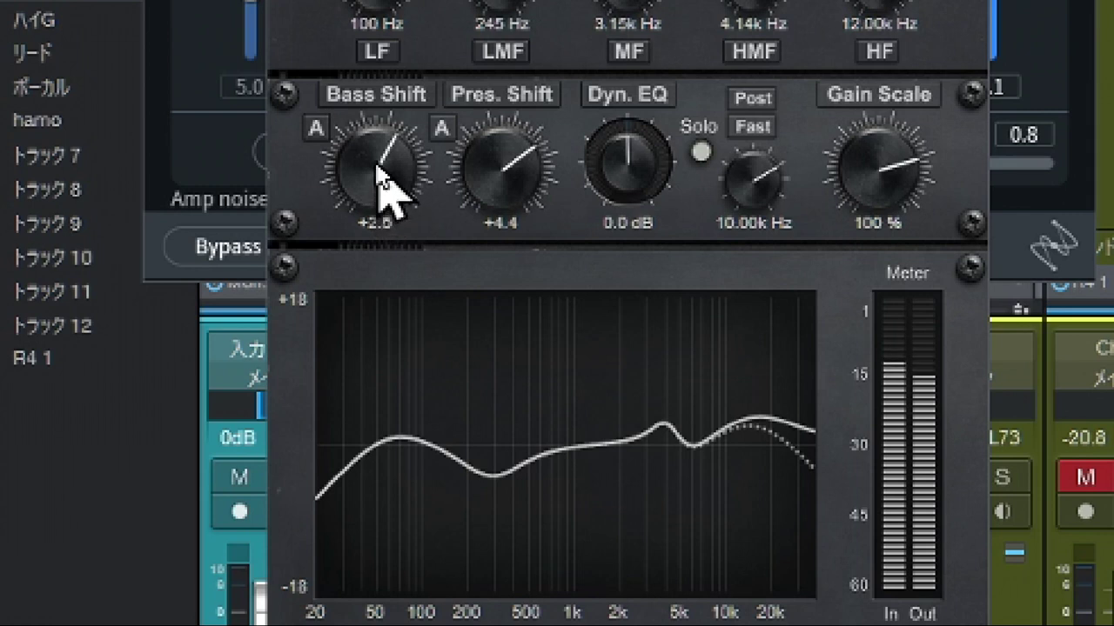
# - Compare Bass Shift modes A, B and C at -7.1, return to mode A, and set the amount to -3.3
pyautogui.moveTo(383, 174); pyautogui.dragTo(368, 274)
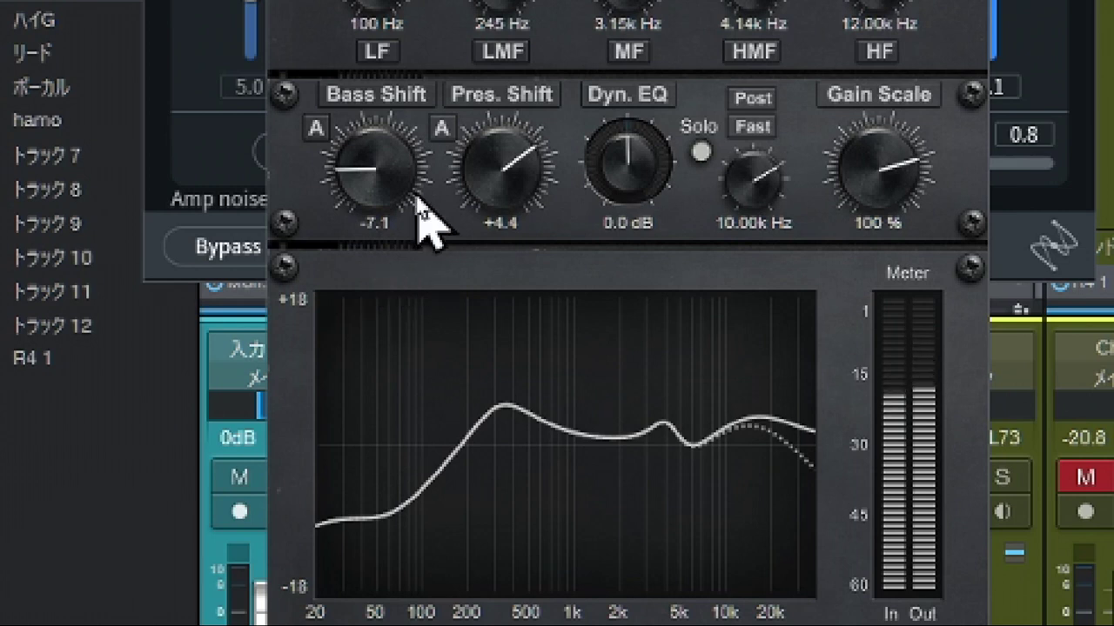
pyautogui.click(316, 129)
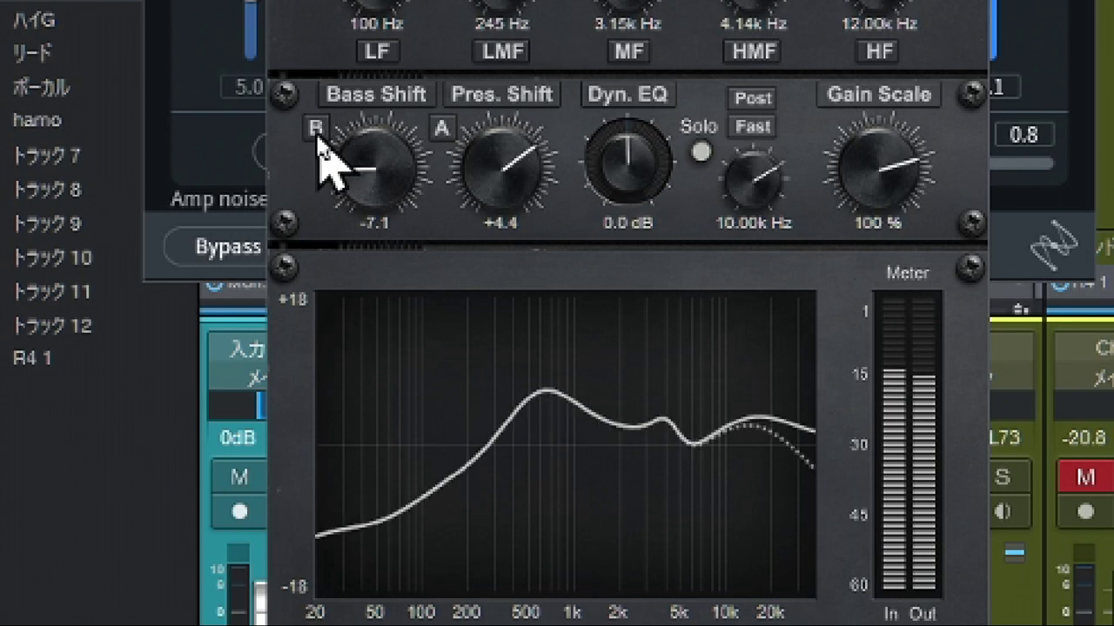
pyautogui.click(315, 128)
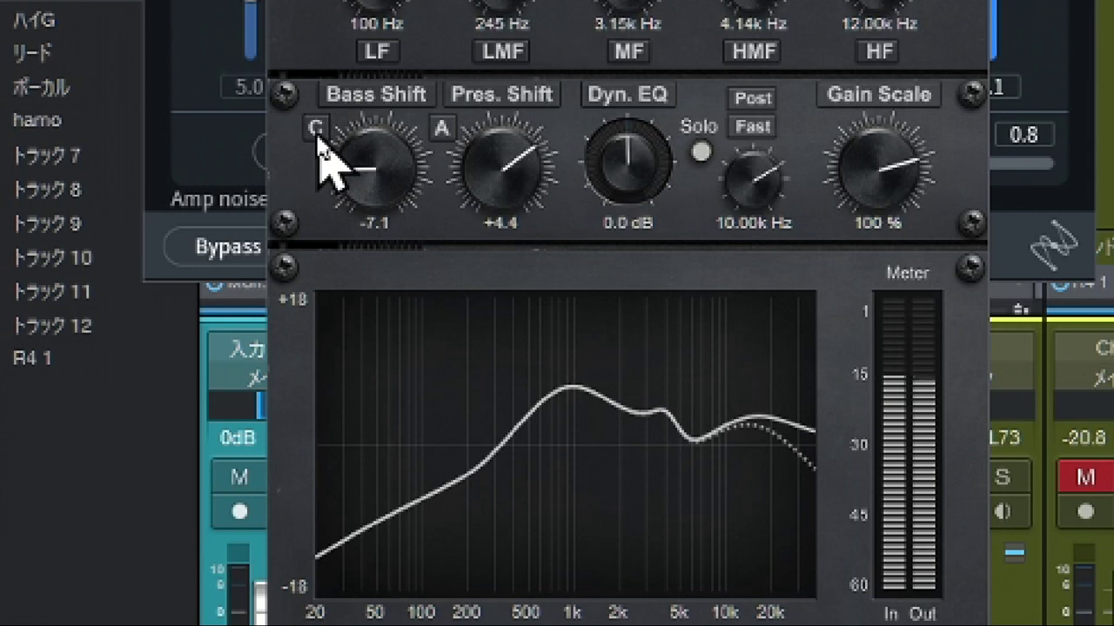
pyautogui.click(316, 129)
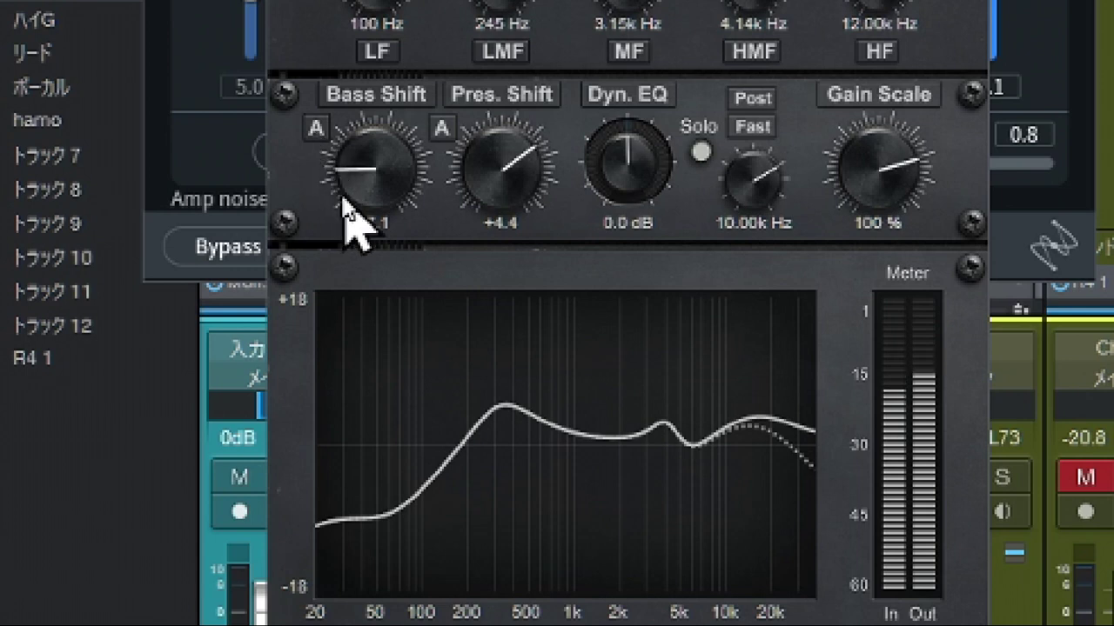
pyautogui.moveTo(359, 180); pyautogui.dragTo(357, 137)
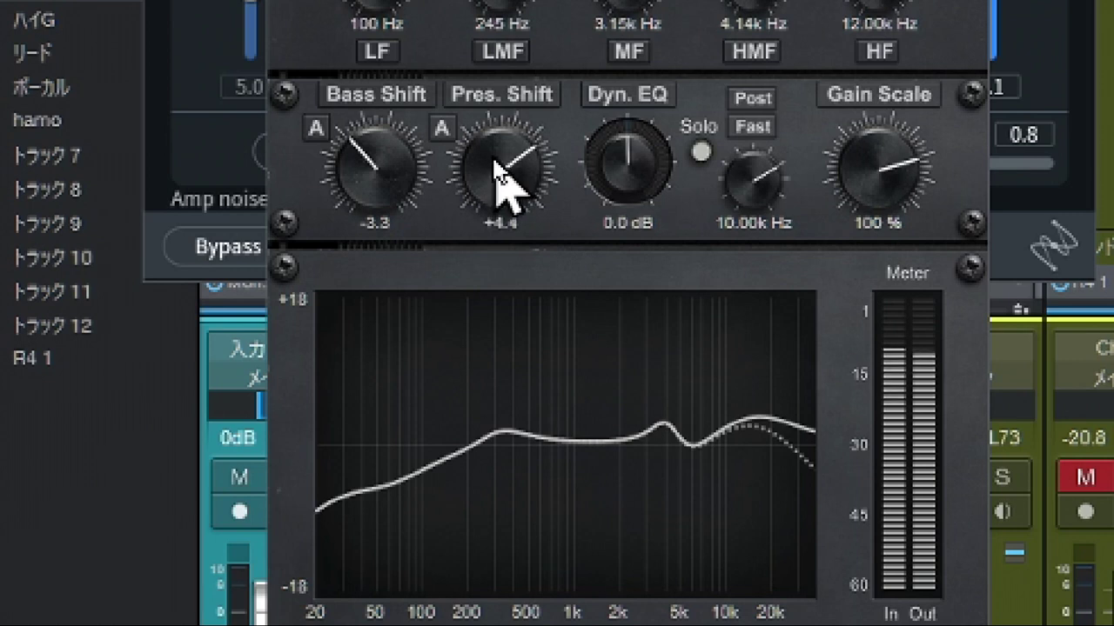
# - Try different Pres. Shift amounts up to +11.2, set it to +2.8, and switch it to mode C
pyautogui.moveTo(505, 186); pyautogui.dragTo(484, 213)
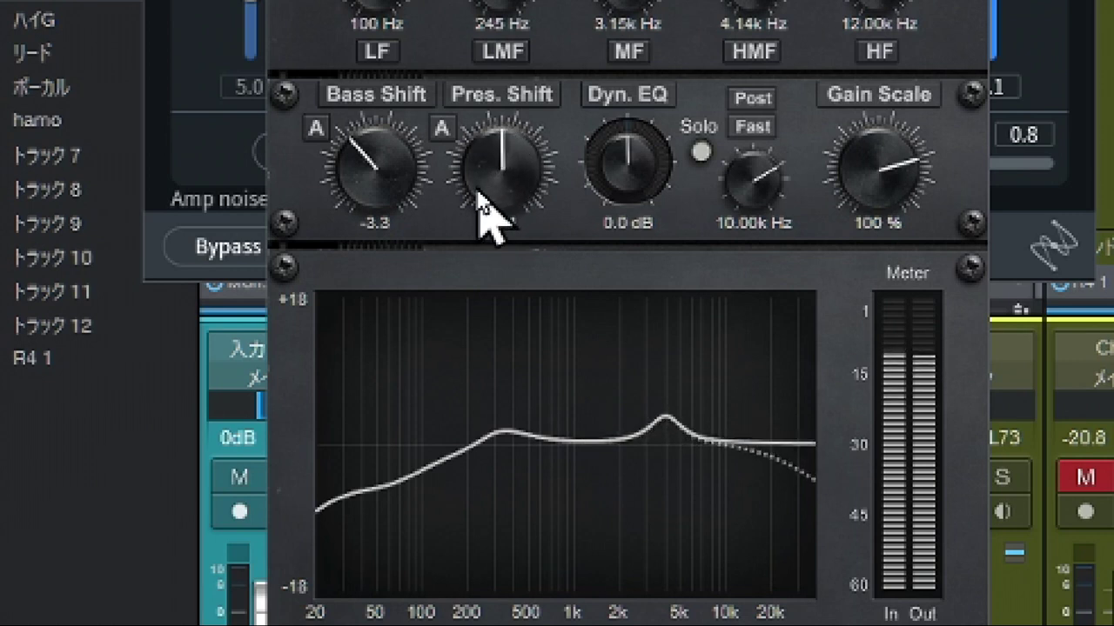
pyautogui.moveTo(479, 193); pyautogui.dragTo(486, 172)
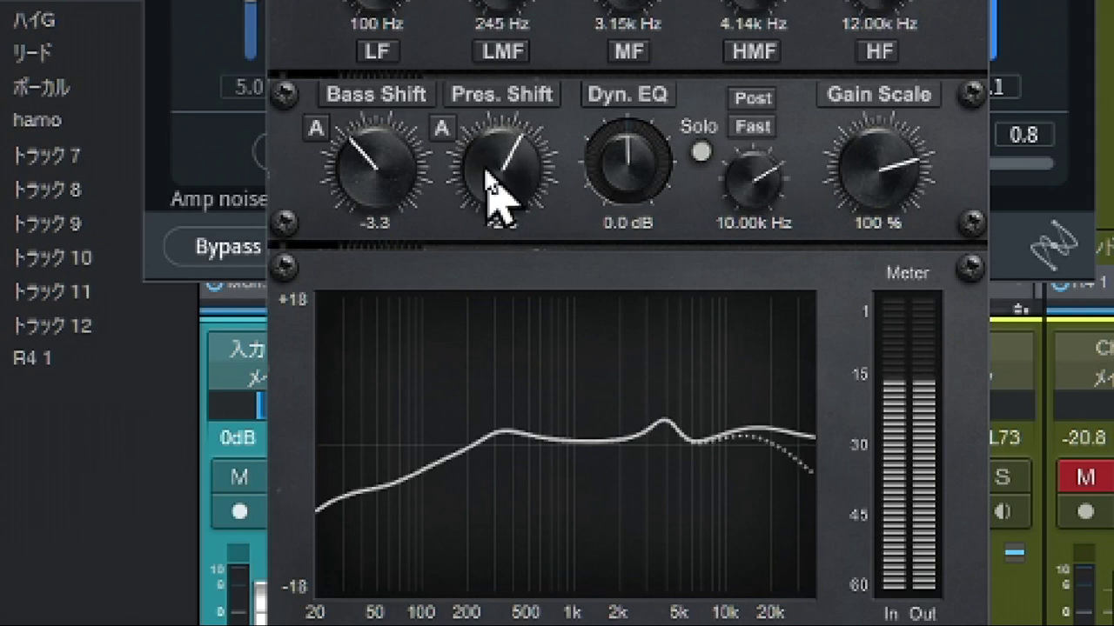
pyautogui.moveTo(488, 179); pyautogui.dragTo(507, 91)
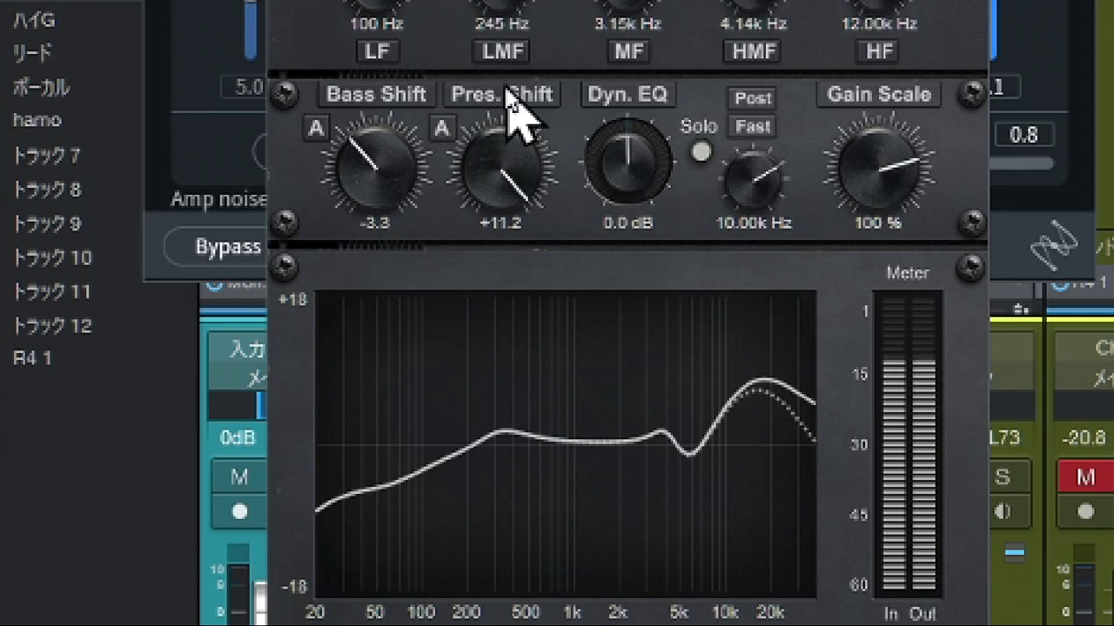
pyautogui.moveTo(506, 87); pyautogui.dragTo(485, 167)
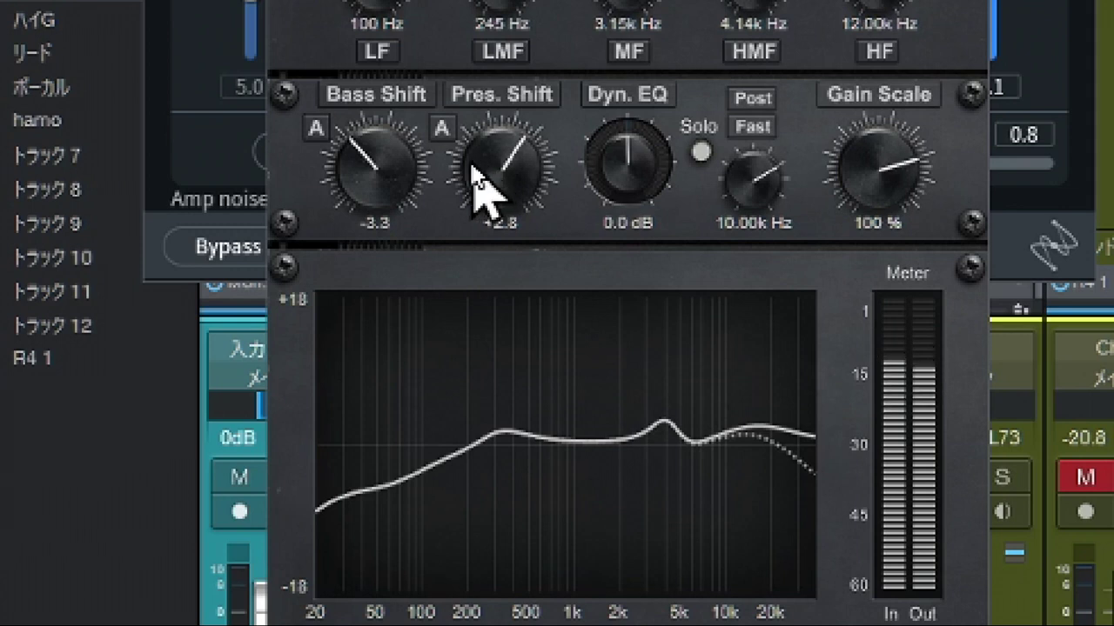
pyautogui.click(441, 129)
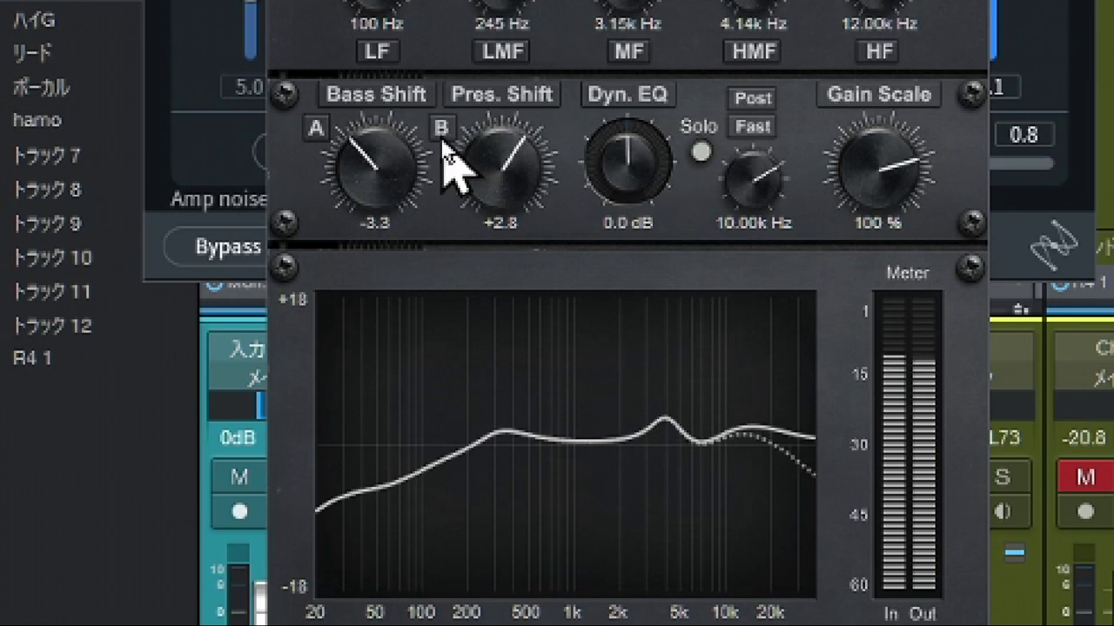
pyautogui.click(441, 128)
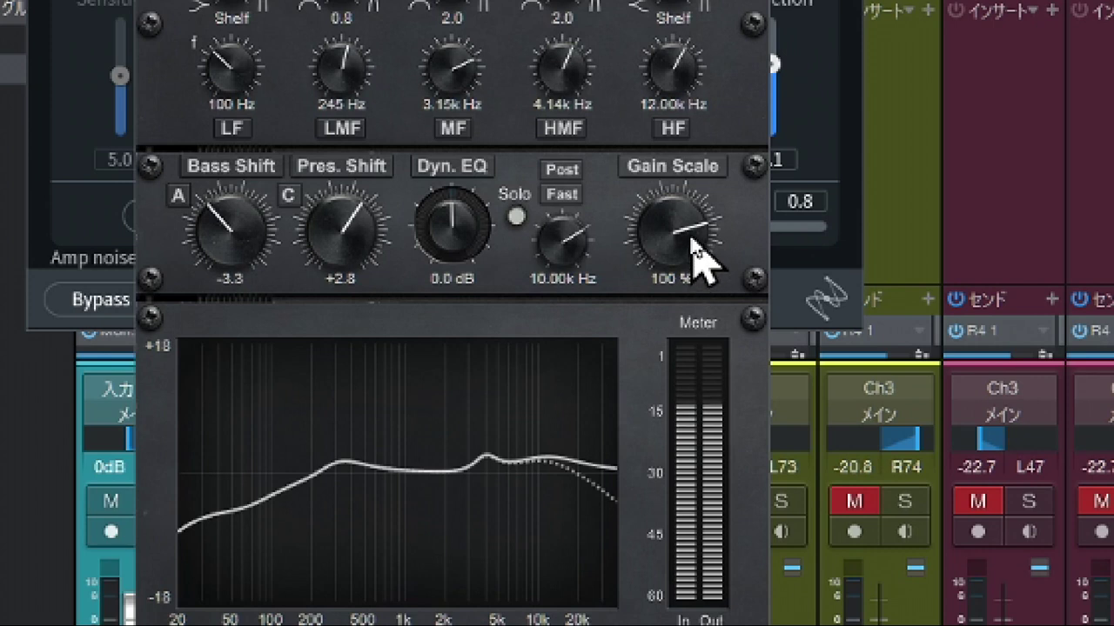
# - Try a negative Gain Scale of -66 % to invert the EQ curve, and set Gain Scale to 114 %
pyautogui.moveTo(692, 240); pyautogui.dragTo(705, 292)
pyautogui.moveTo(709, 329); pyautogui.dragTo(708, 368)
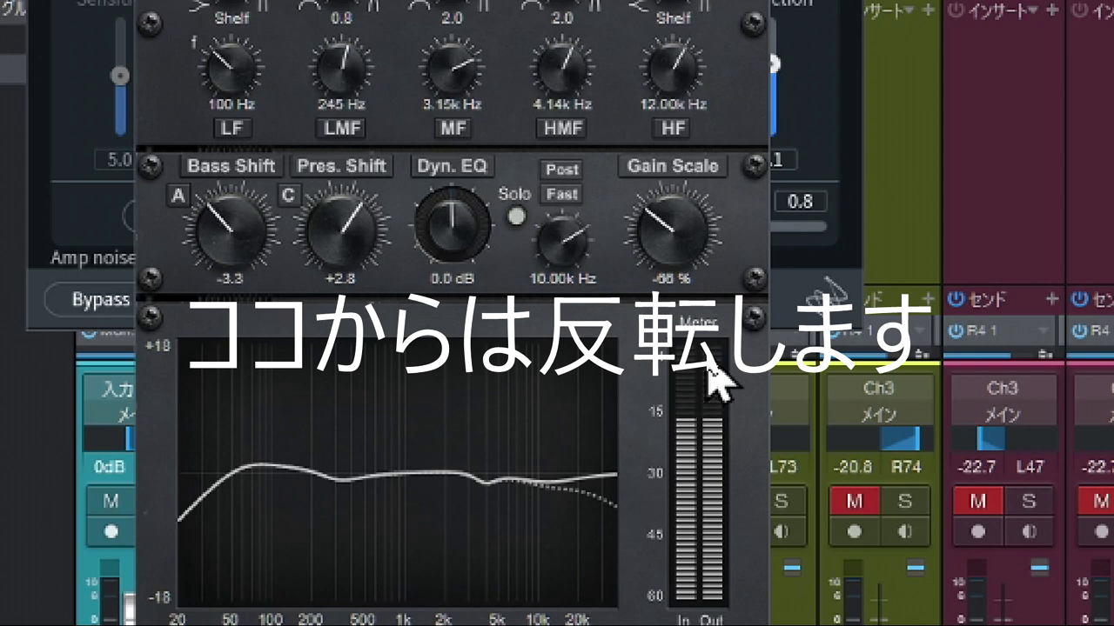
pyautogui.moveTo(708, 366); pyautogui.dragTo(733, 275)
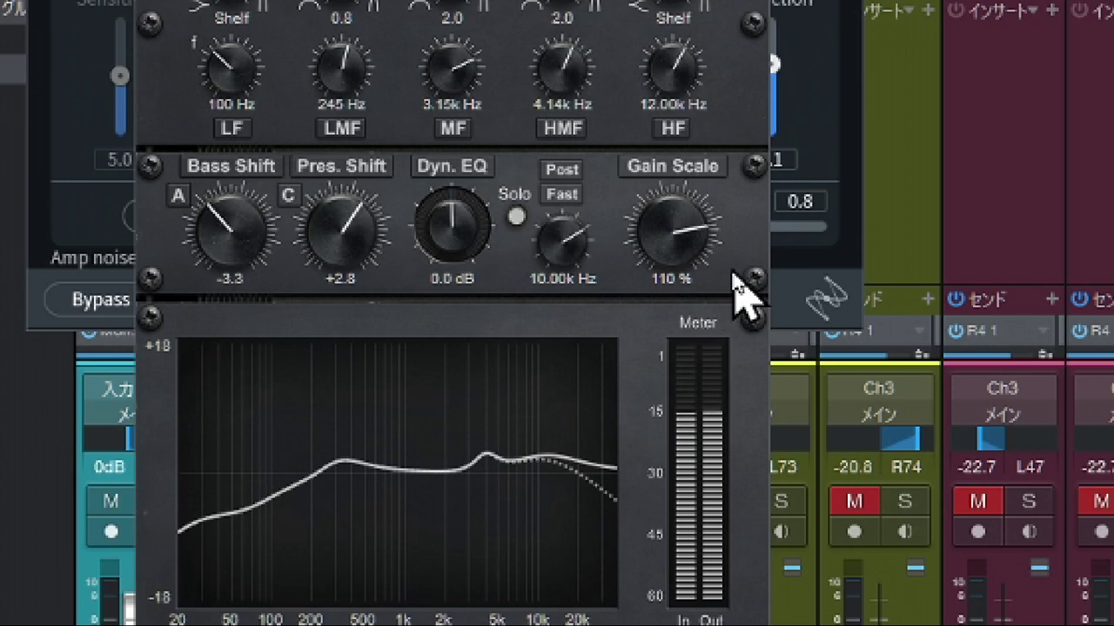
pyautogui.moveTo(732, 270); pyautogui.dragTo(737, 271)
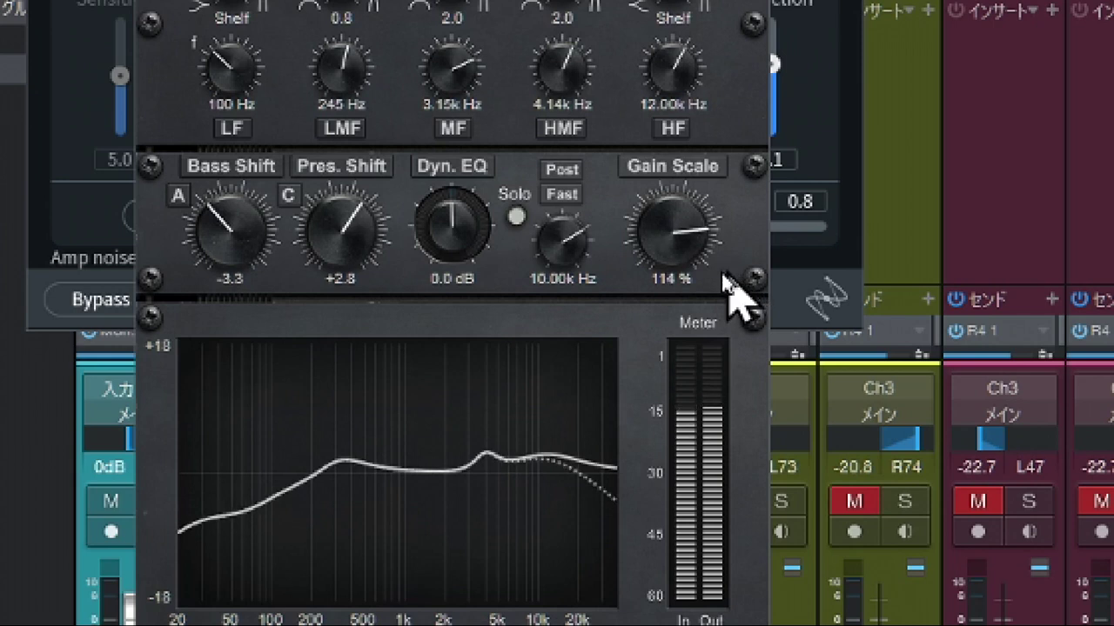
pyautogui.moveTo(331, 235); pyautogui.dragTo(330, 247)
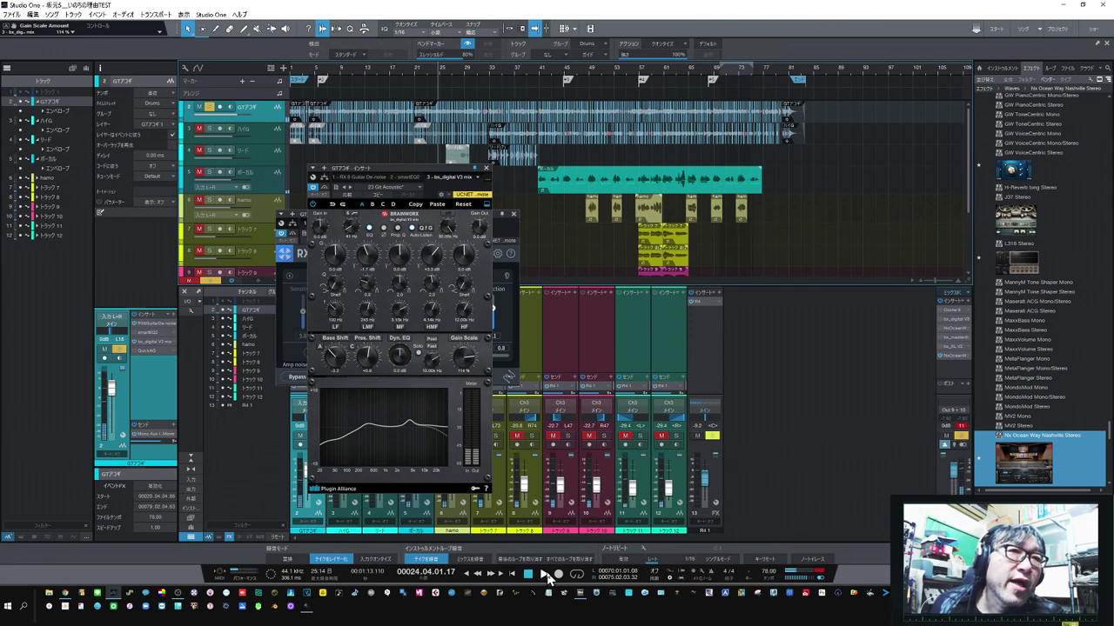
# - Open the main output's bx_XL V2 limiter and check its preset list, keeping 02 MS 3 Band Loud Proud Wide
pyautogui.click(955, 352)
pyautogui.moveTo(658, 223); pyautogui.dragTo(726, 174)
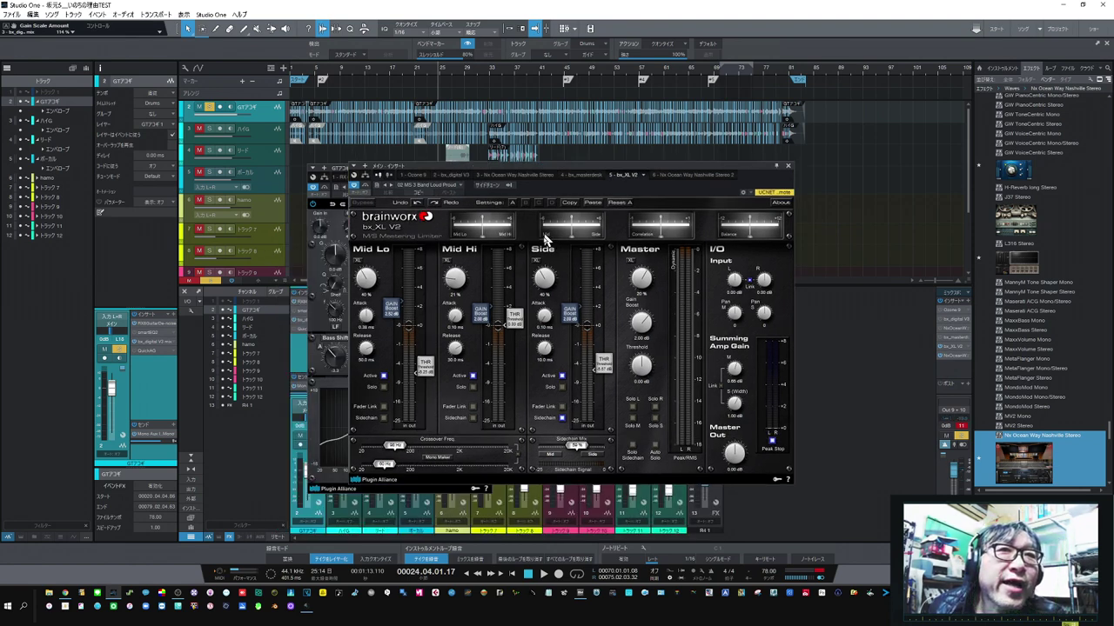
pyautogui.click(435, 185)
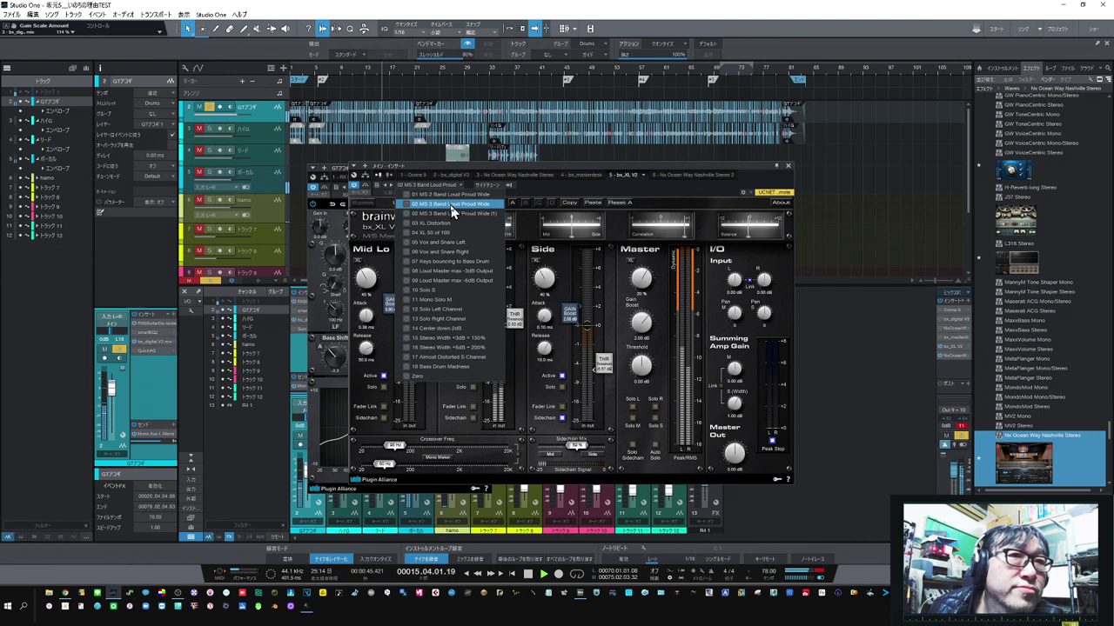
pyautogui.click(535, 193)
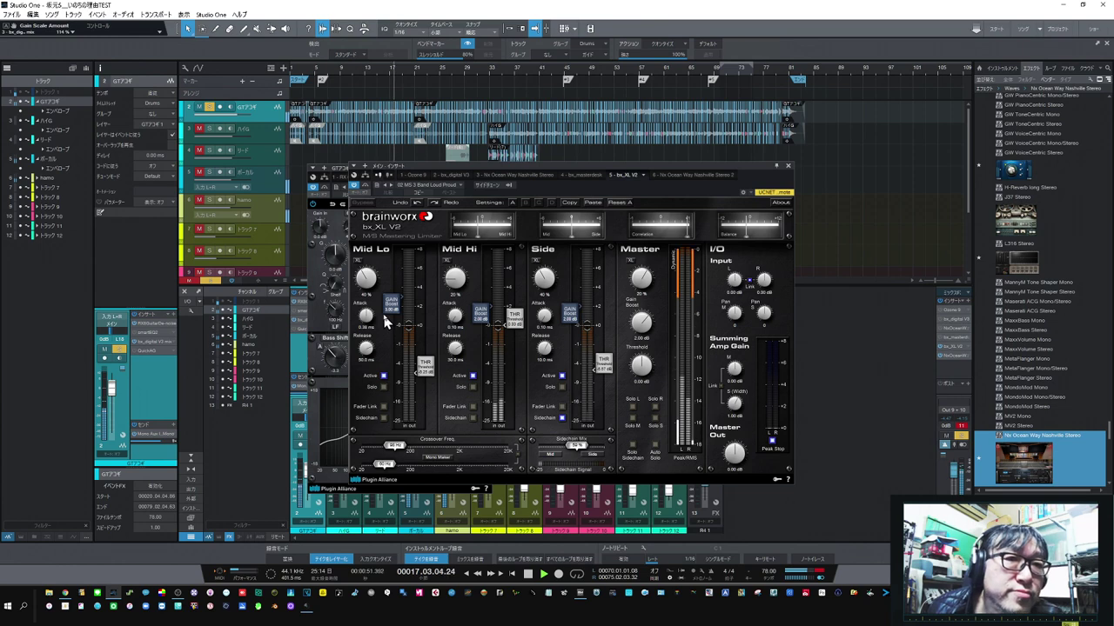
# - Set the Mid Lo Gain Boost to 1.75 dB and raise the S (Width) Summing Amp Gain in bx_XL V2
pyautogui.moveTo(391, 311); pyautogui.dragTo(392, 322)
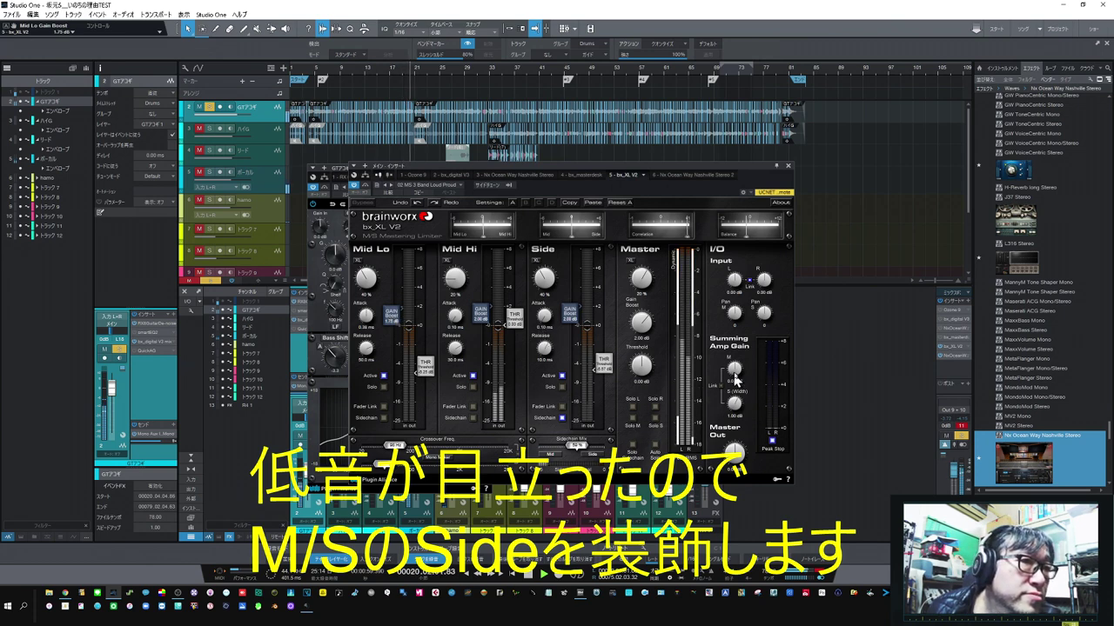
pyautogui.moveTo(735, 403); pyautogui.dragTo(698, 373)
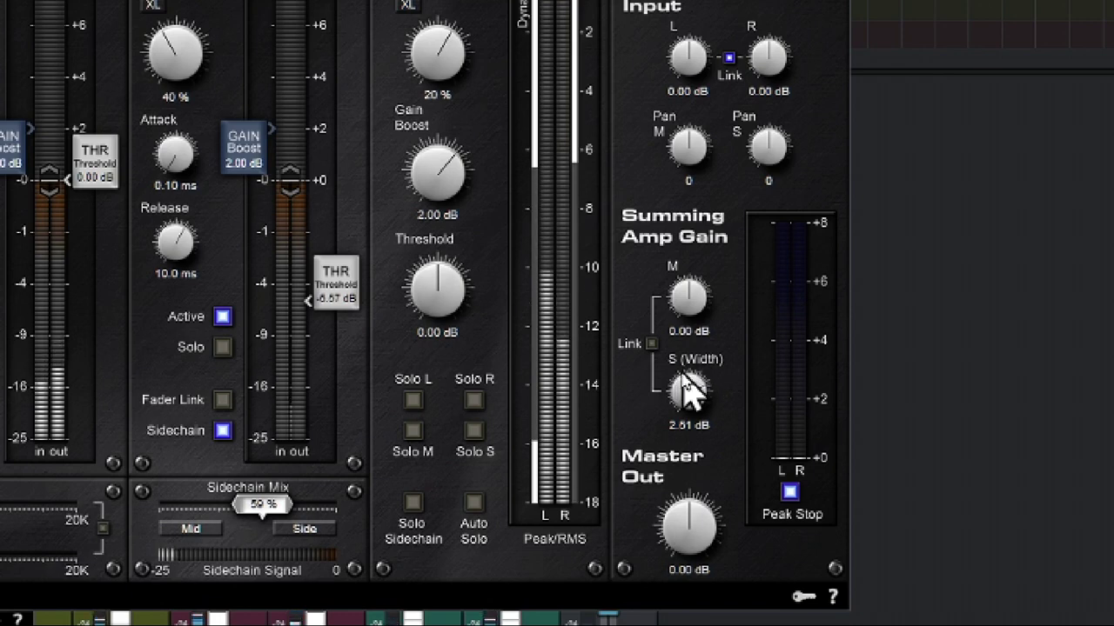
pyautogui.moveTo(690, 407); pyautogui.dragTo(692, 392)
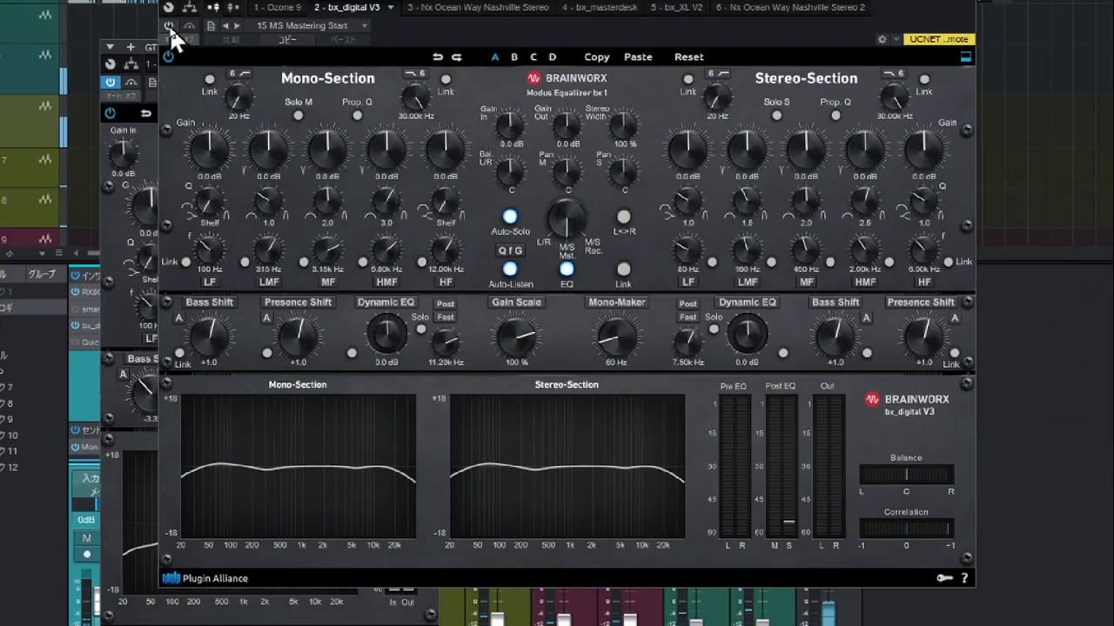
# - Enable bx_digital V3 on the main output and set its Stereo Width to 235 %
pyautogui.click(169, 25)
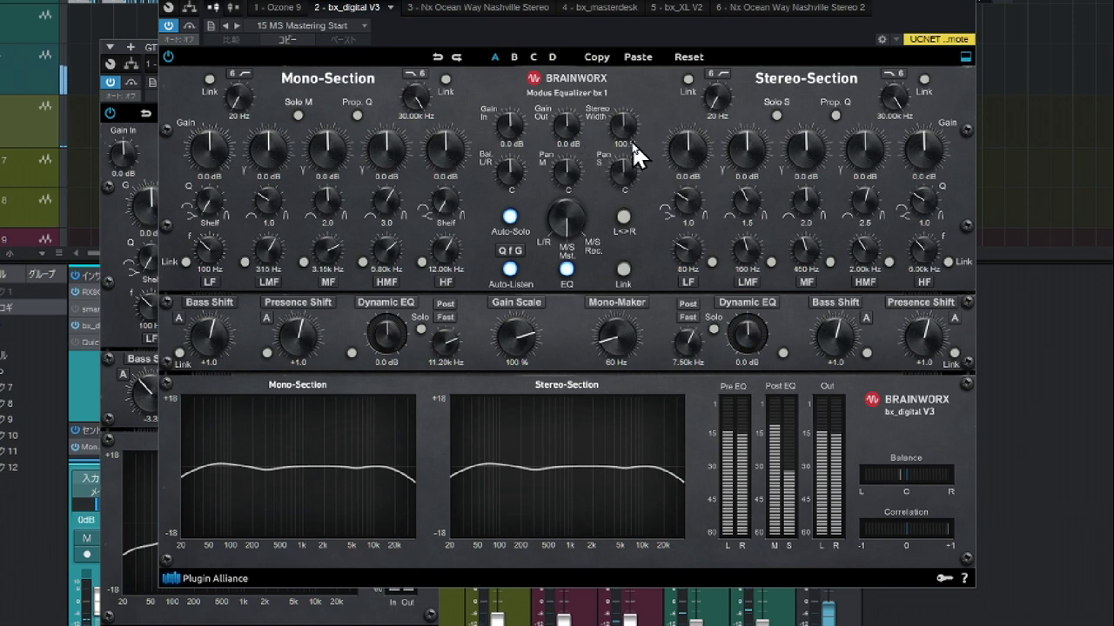
pyautogui.moveTo(627, 141); pyautogui.dragTo(622, 121)
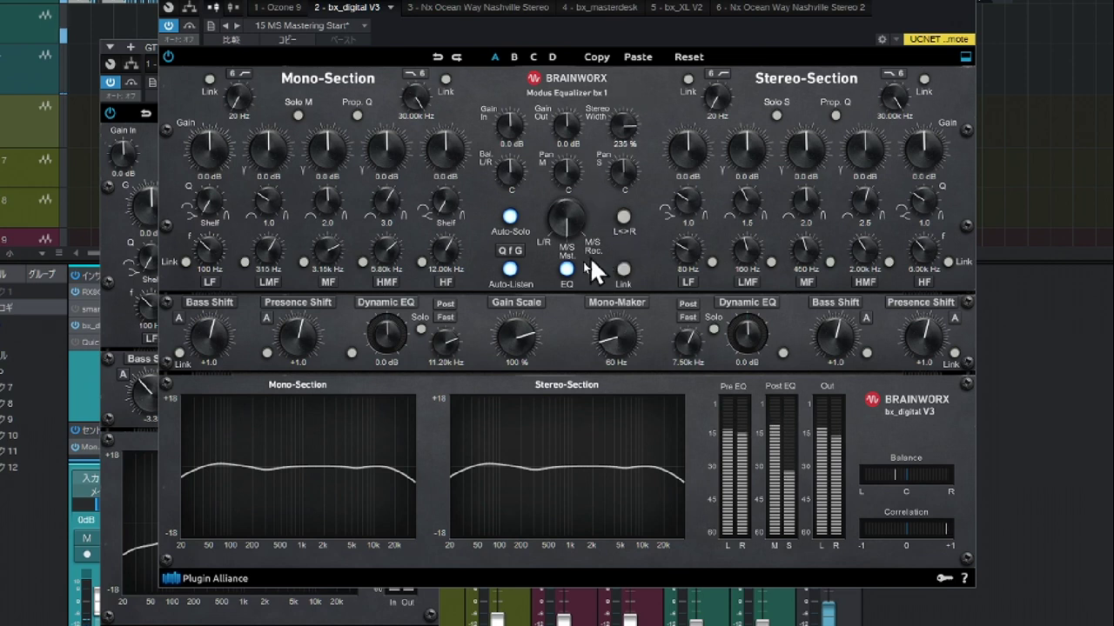
# - In the Mono-Section, set Bass Shift to -1.9, Presence Shift to +1.6, HF gain to -2.2 dB and HMF gain to +1.3 dB
pyautogui.moveTo(211, 345); pyautogui.dragTo(206, 352)
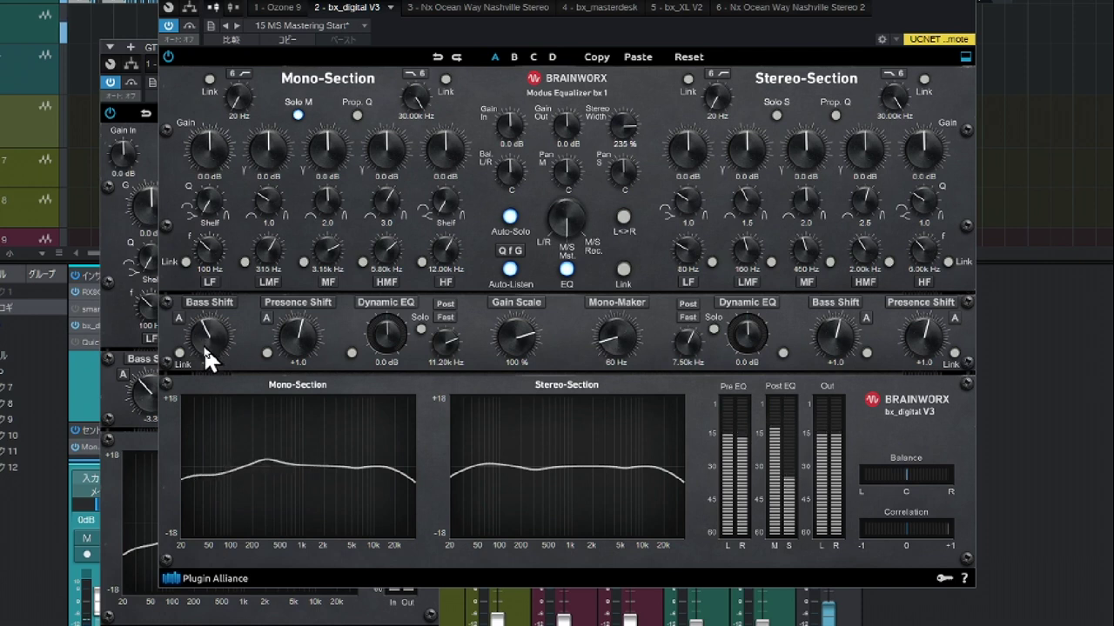
pyautogui.moveTo(306, 341); pyautogui.dragTo(306, 341)
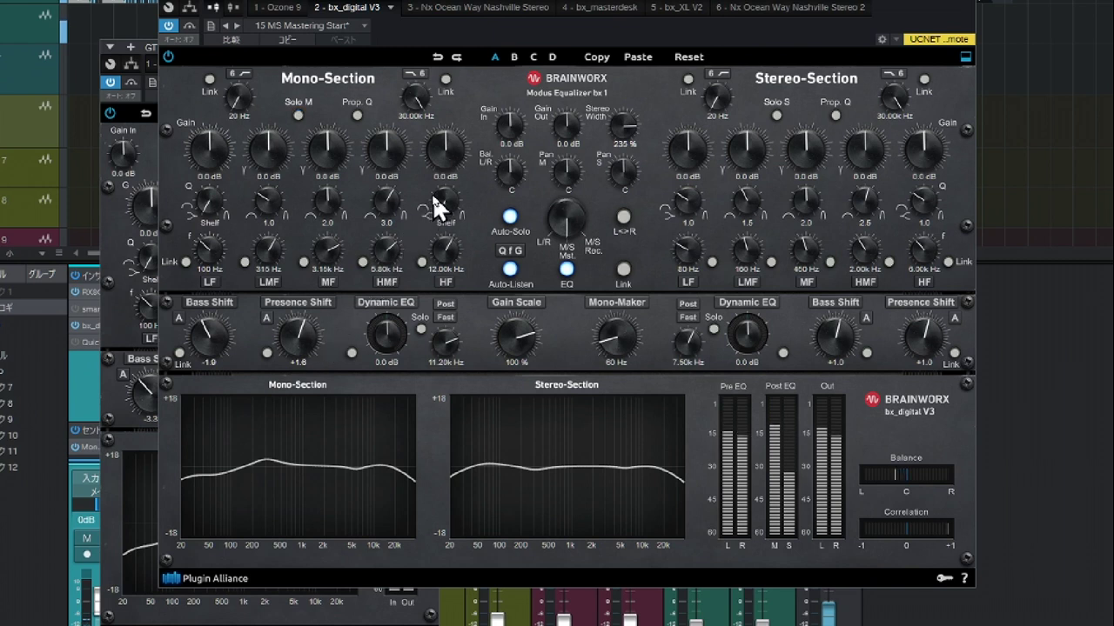
pyautogui.moveTo(445, 160); pyautogui.dragTo(387, 151)
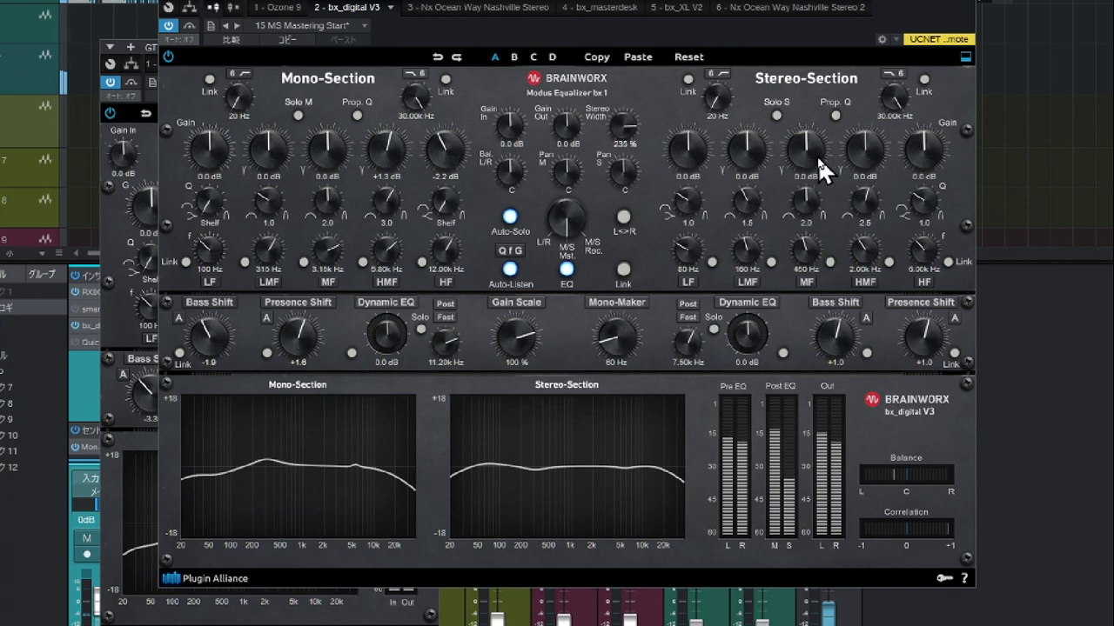
# - In the Stereo-Section, boost MF by 2.9 dB, raise the HMF frequency with +1.6 dB gain, and compare against bypass
pyautogui.moveTo(812, 155); pyautogui.dragTo(819, 145)
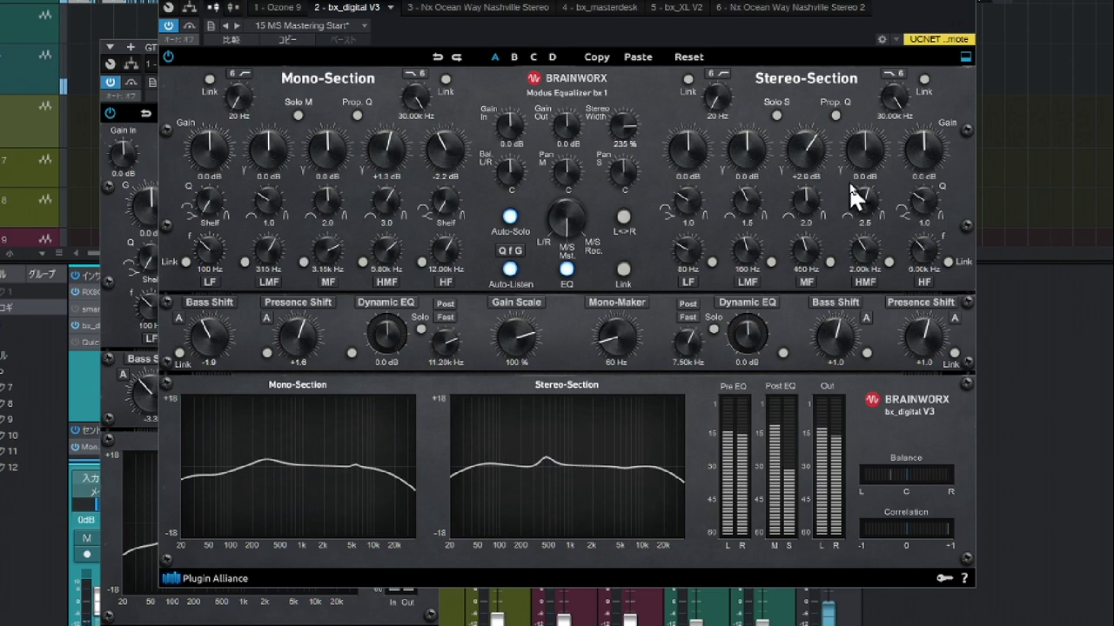
pyautogui.moveTo(875, 249); pyautogui.dragTo(883, 223)
pyautogui.moveTo(865, 157); pyautogui.dragTo(867, 144)
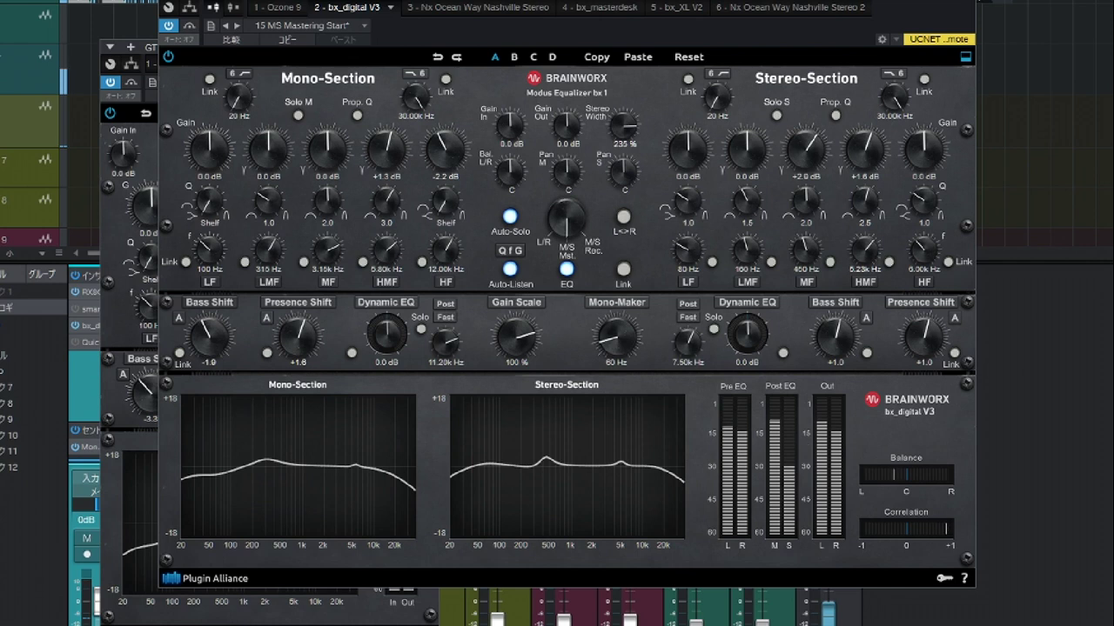
pyautogui.click(169, 27)
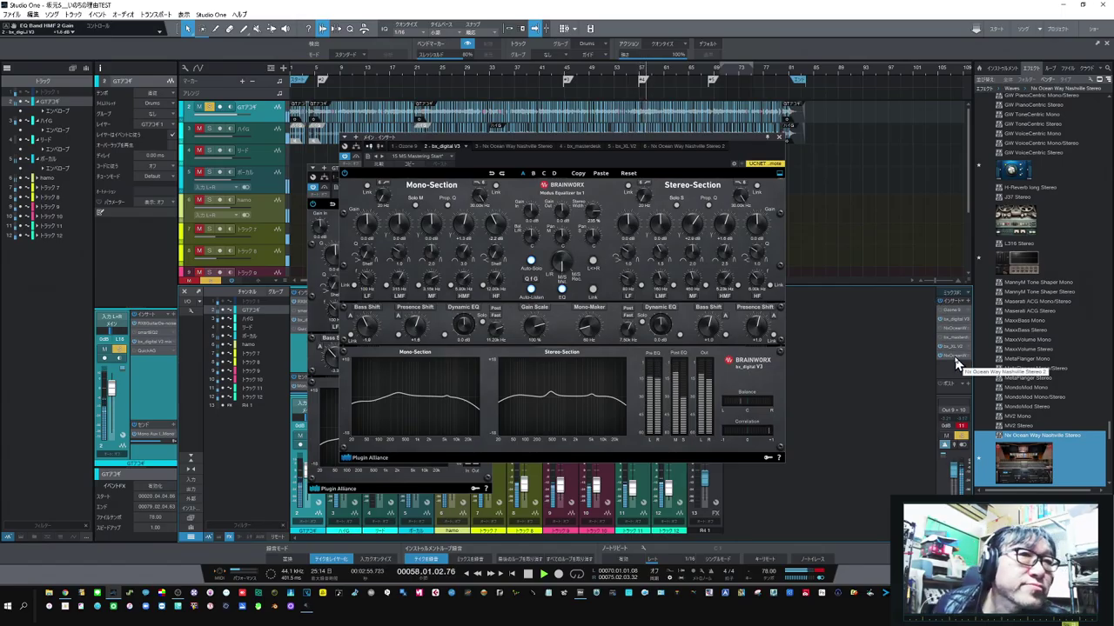
# - Open Nx Ocean Way Nashville Stereo 2 on the main output and set its Ambience to 34 %
pyautogui.click(957, 363)
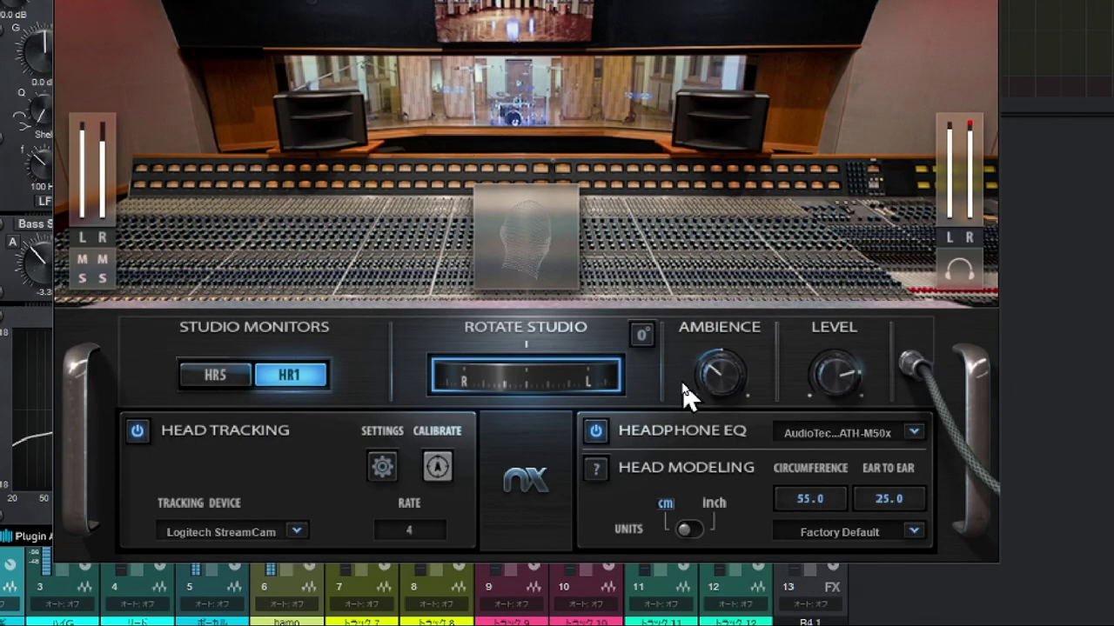
pyautogui.moveTo(703, 373)
pyautogui.mouseDown()
pyautogui.moveTo(703, 386)
pyautogui.moveTo(700, 375)
pyautogui.mouseUp()
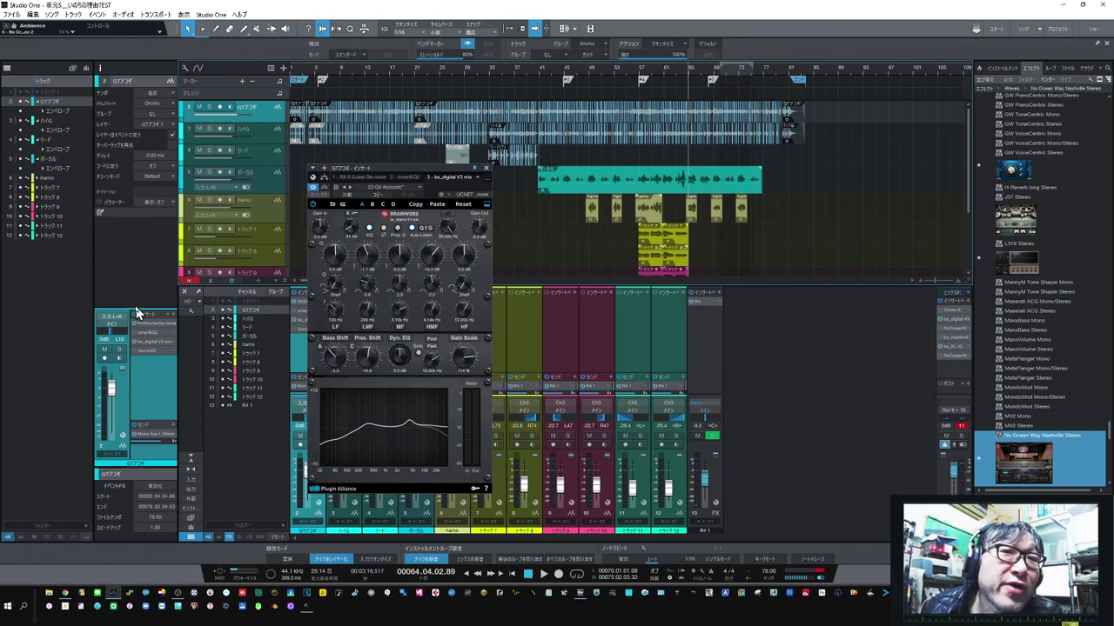
# - Review the guitar track's RX Guitar De-noise and bx_digital V3 mix inserts, plus the main output's bx_digital V3
pyautogui.click(161, 325)
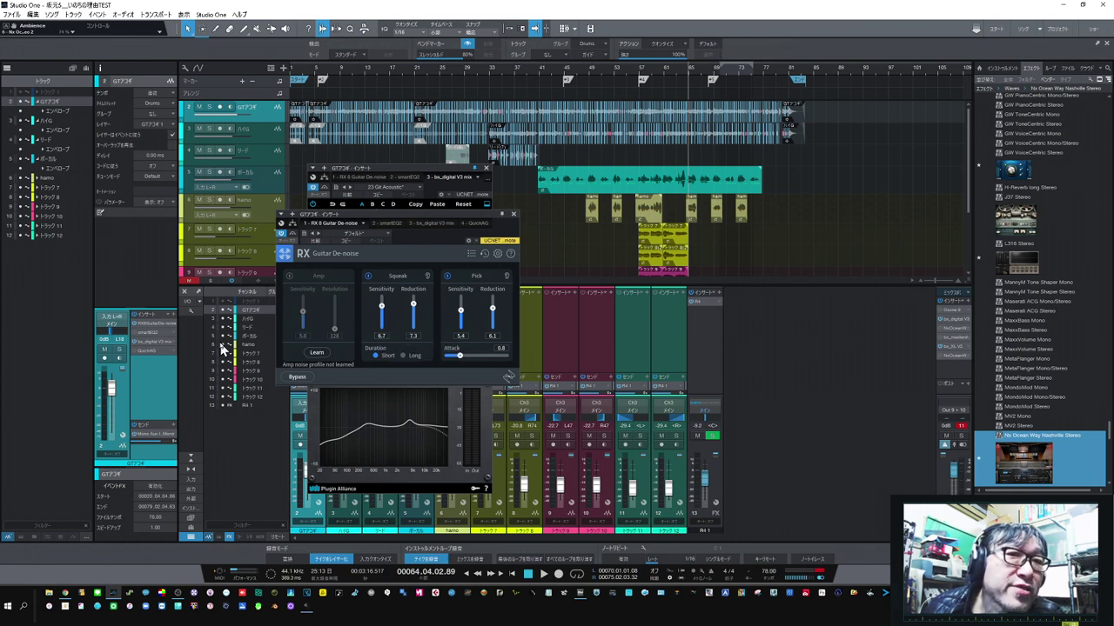
pyautogui.click(159, 344)
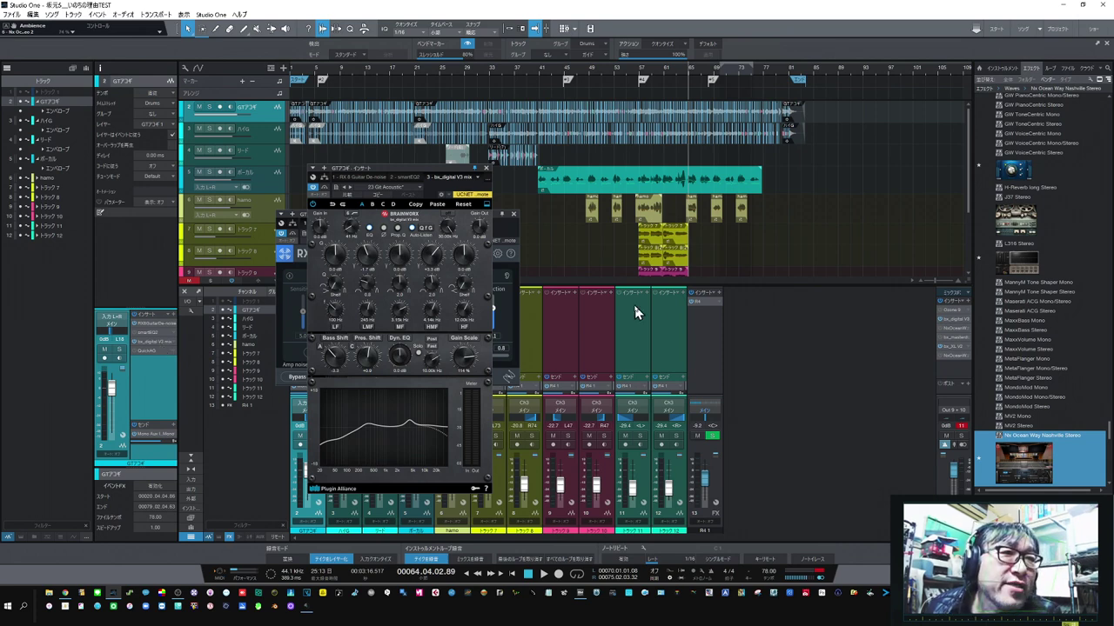
pyautogui.doubleClick(954, 319)
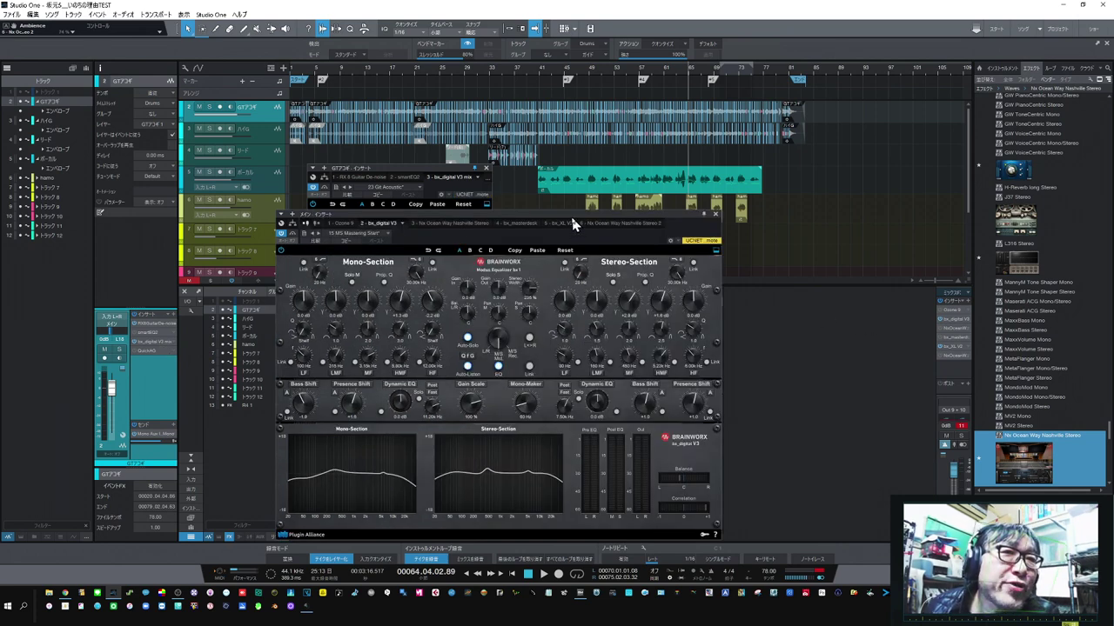
pyautogui.click(572, 223)
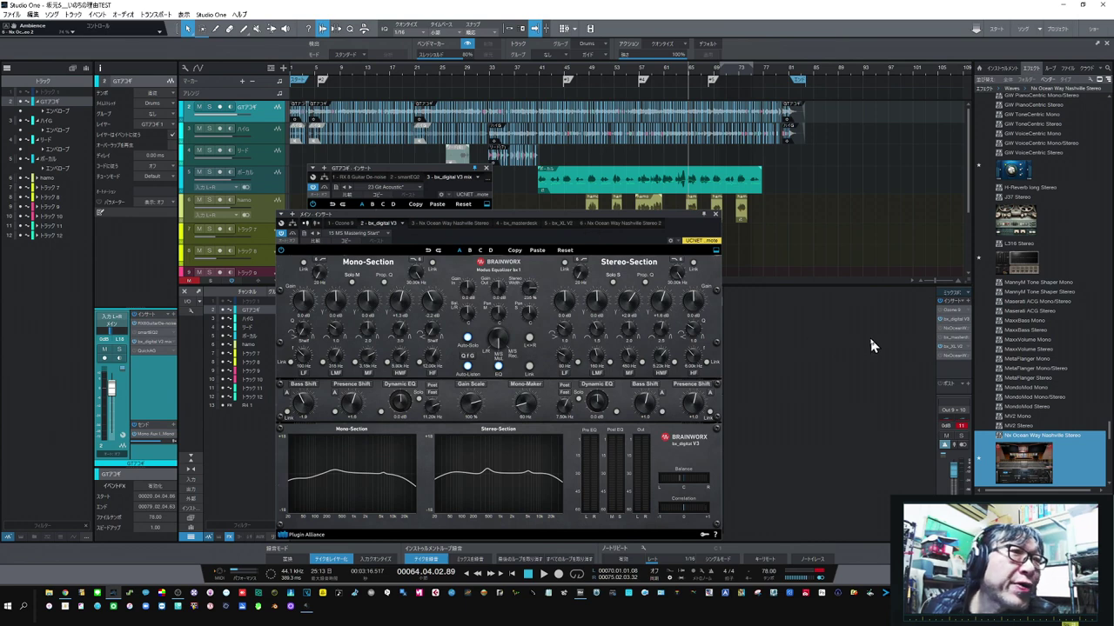